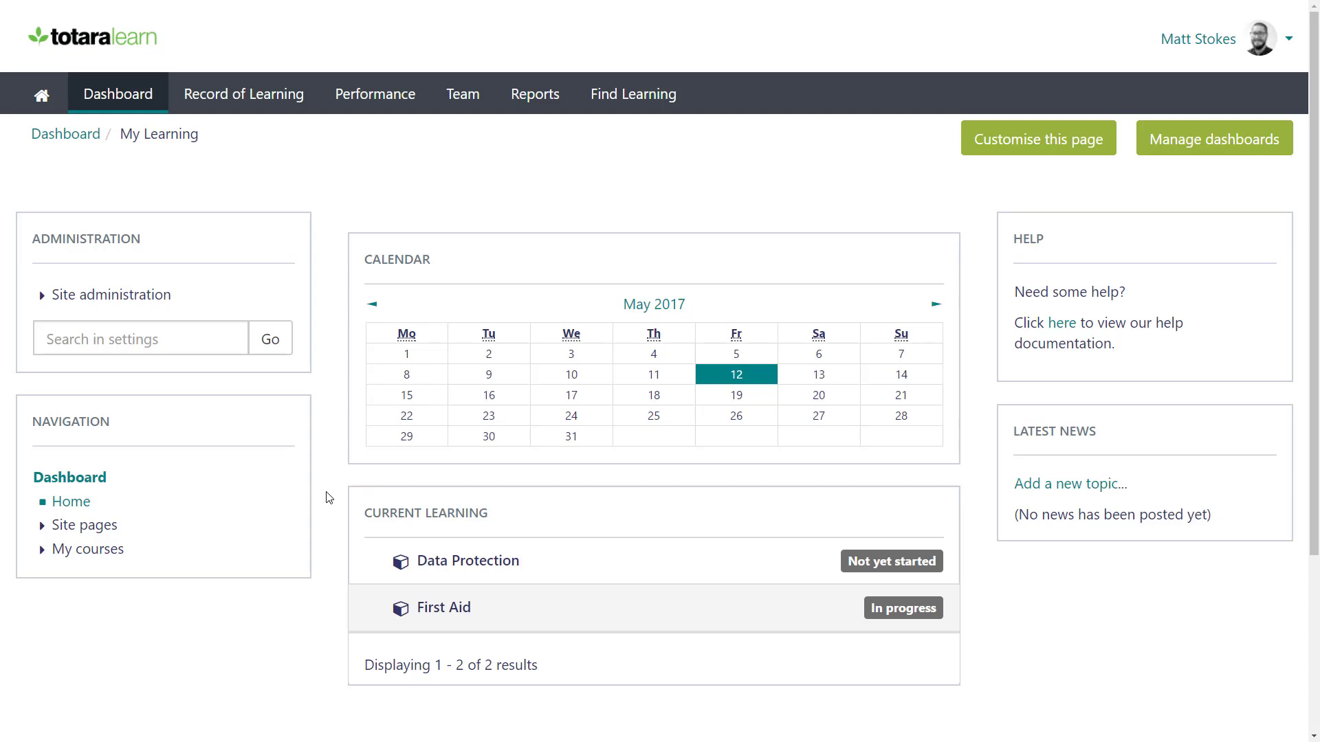
- Enable the User element on the Manage HR Import elements page
left_click(141, 301)
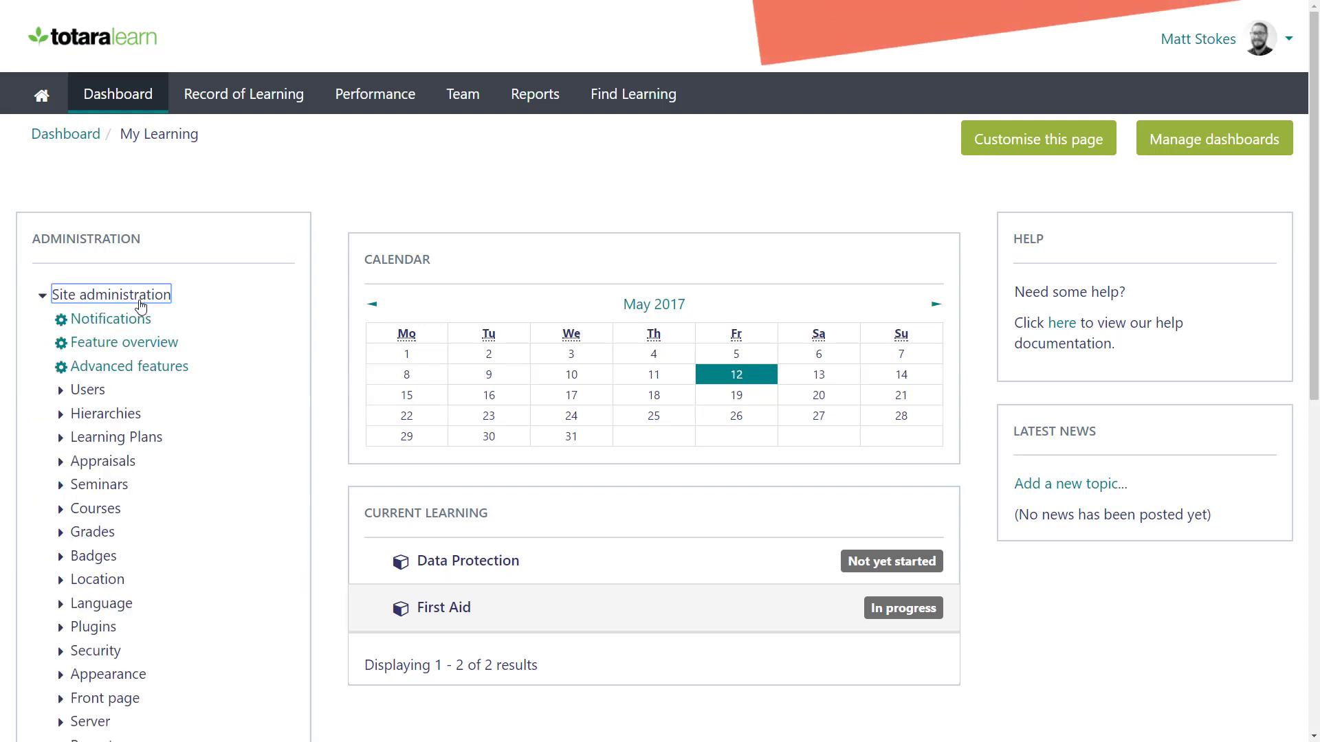
scroll(1078, 335, "down", 7)
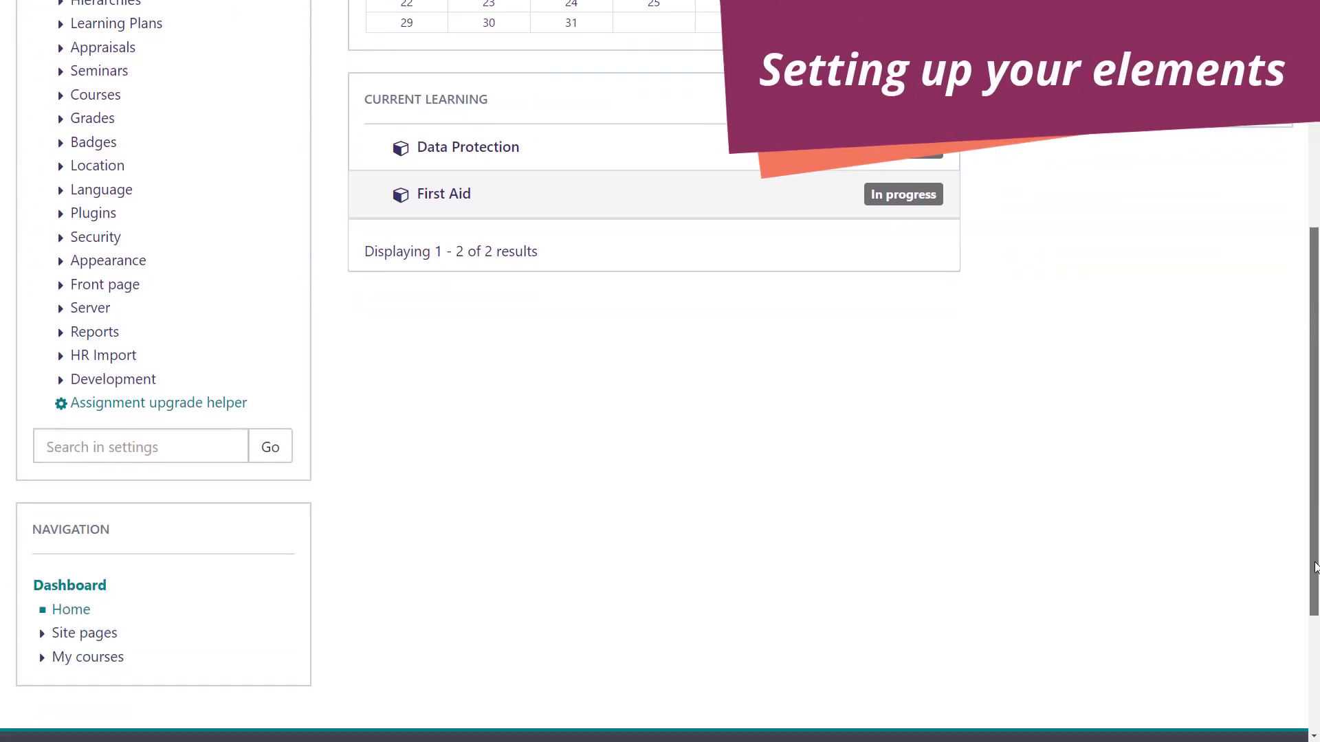
left_click(122, 288)
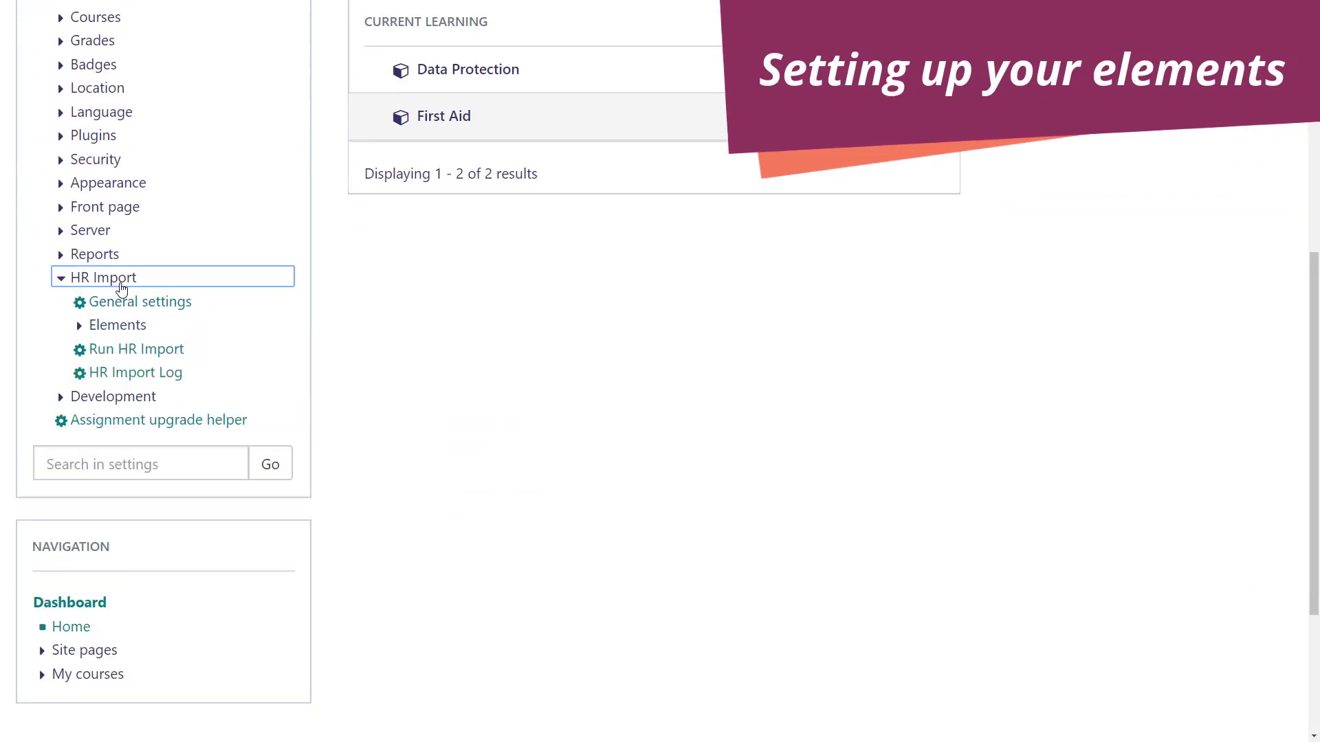
left_click(121, 325)
left_click(122, 350)
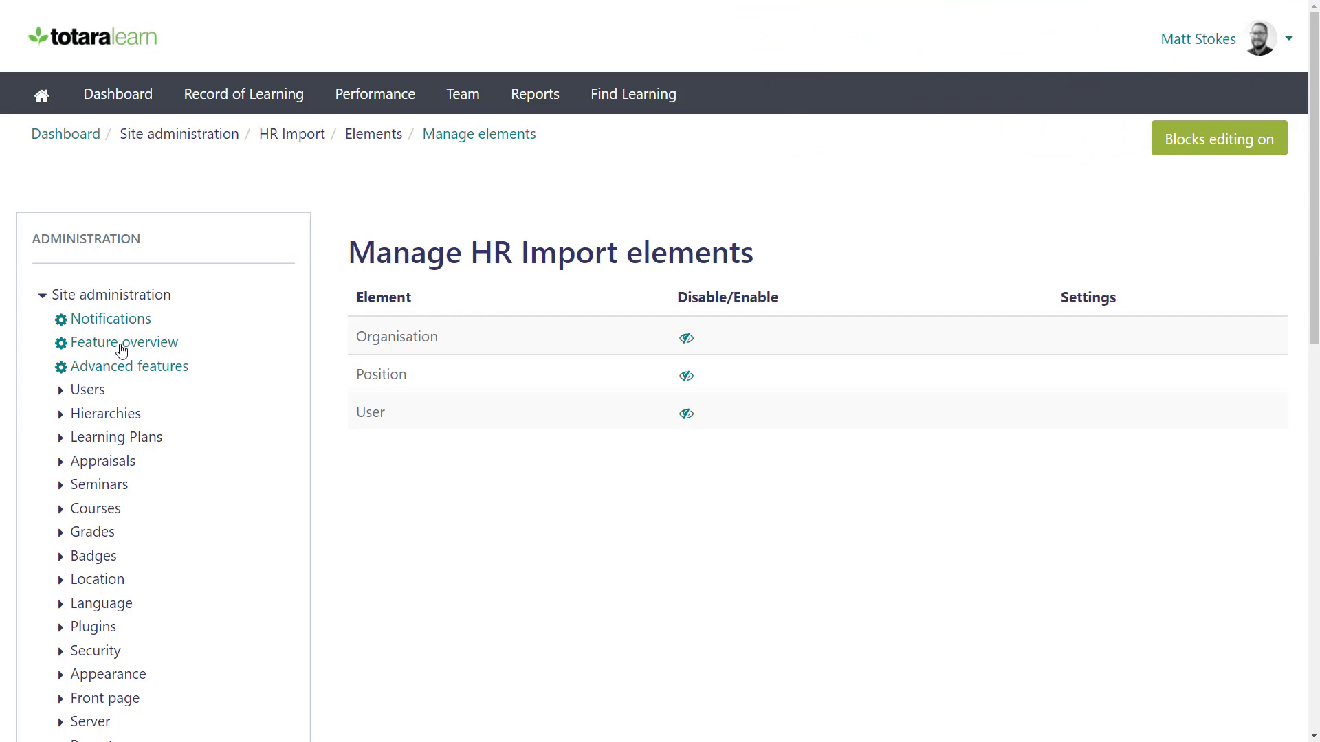
left_click(686, 413)
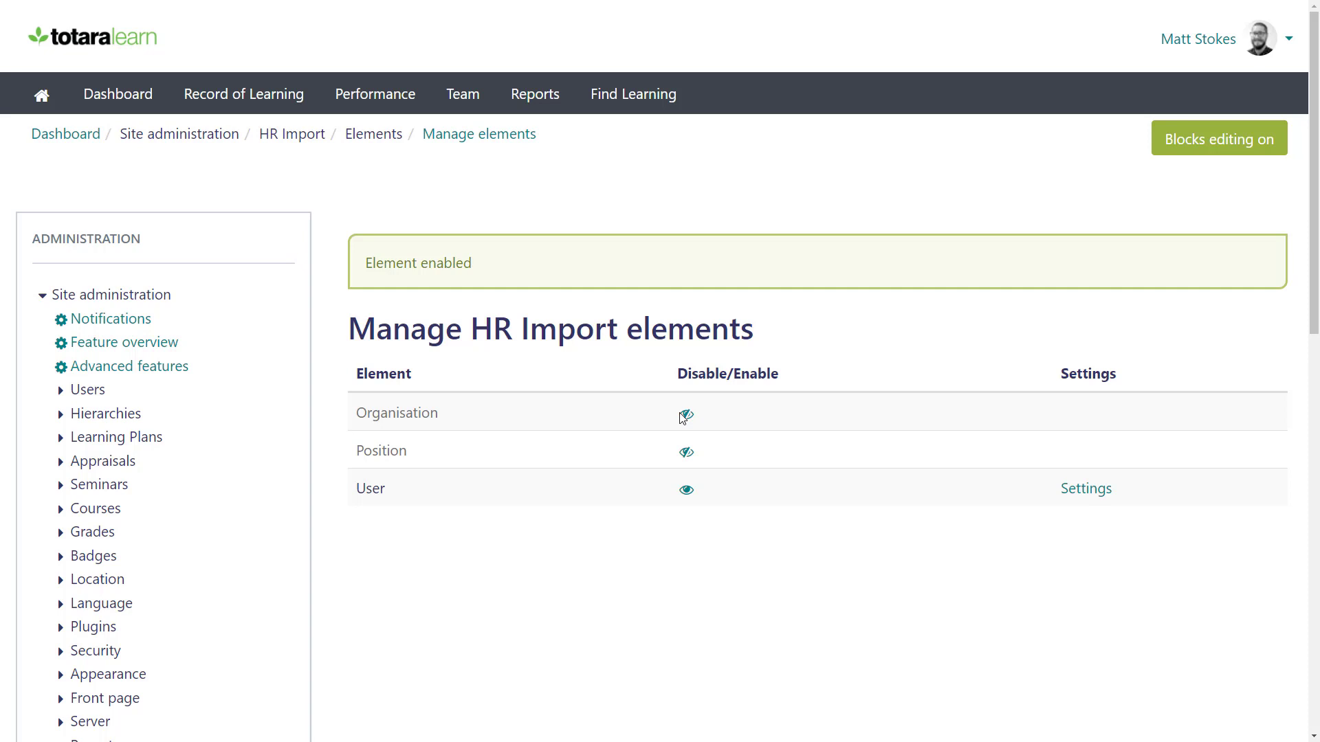
- Set the User element source to CSV, keep empty strings ignored, and import only new users' passwords
left_click(1064, 490)
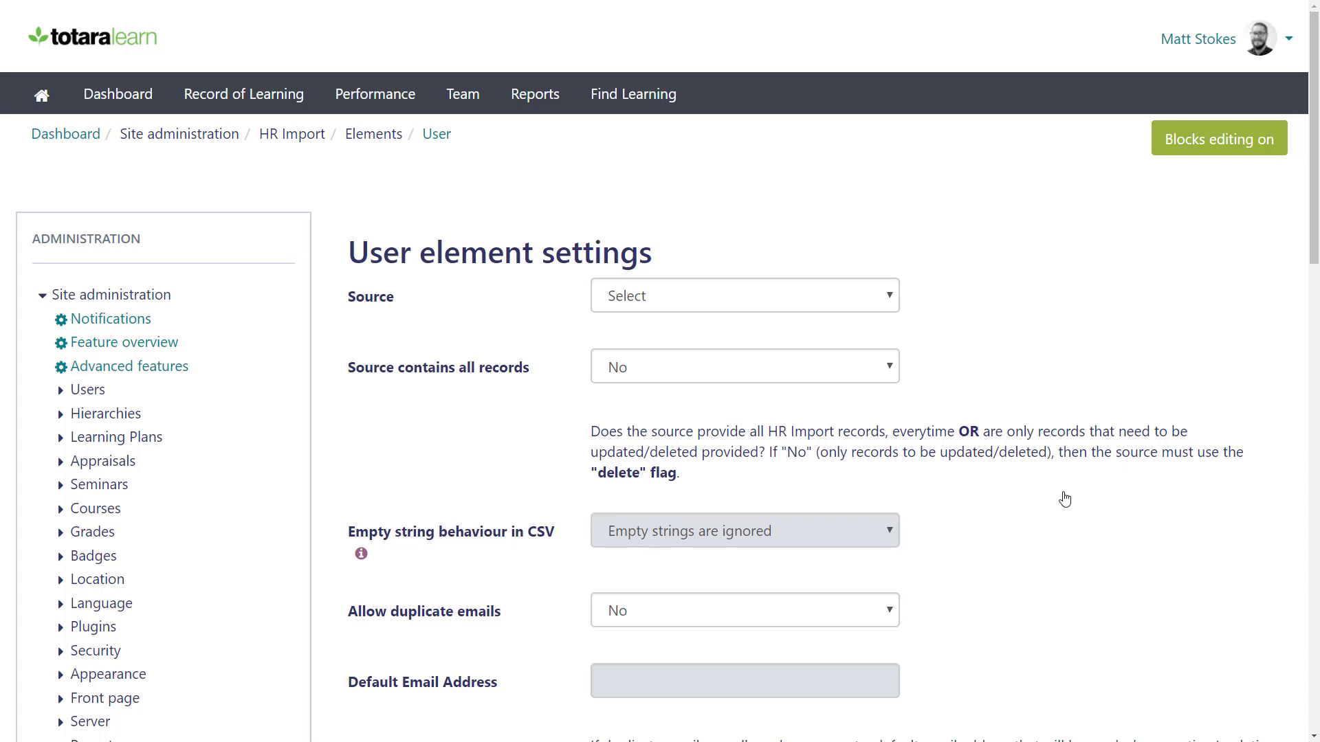
left_click(890, 303)
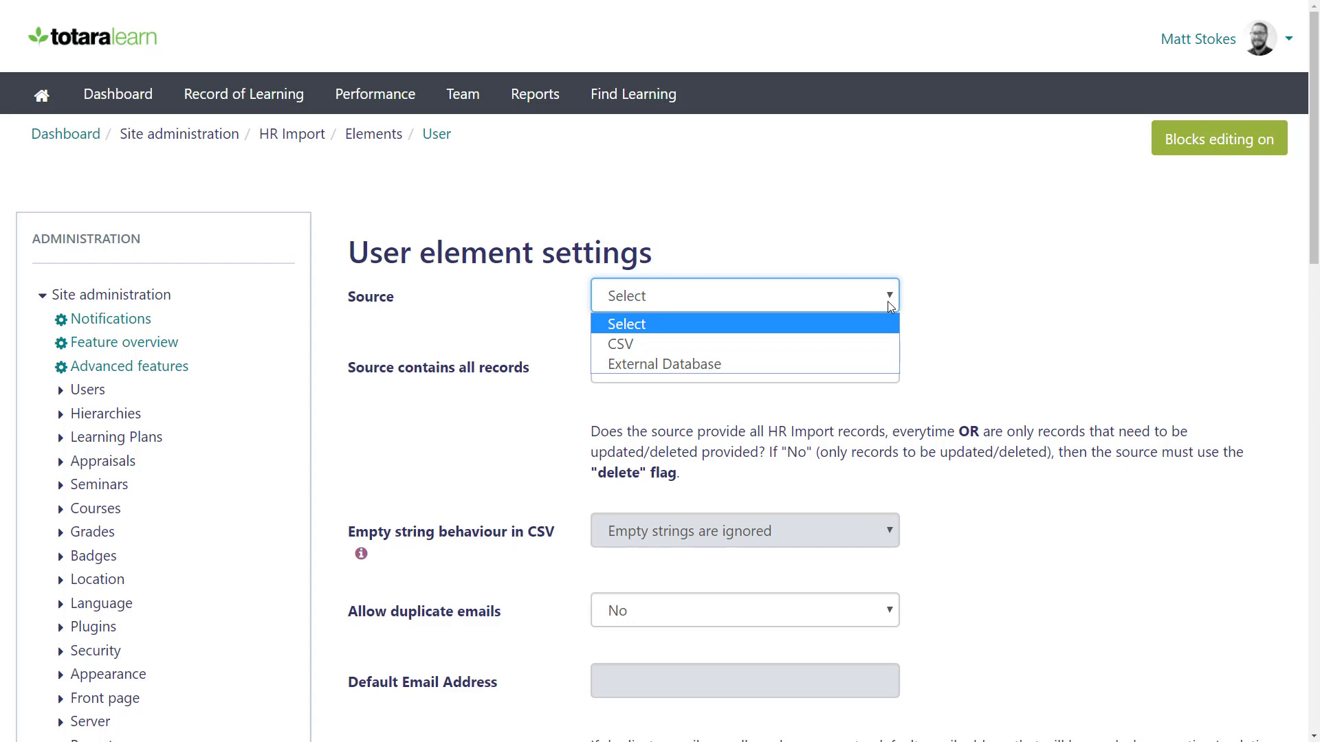
left_click(884, 344)
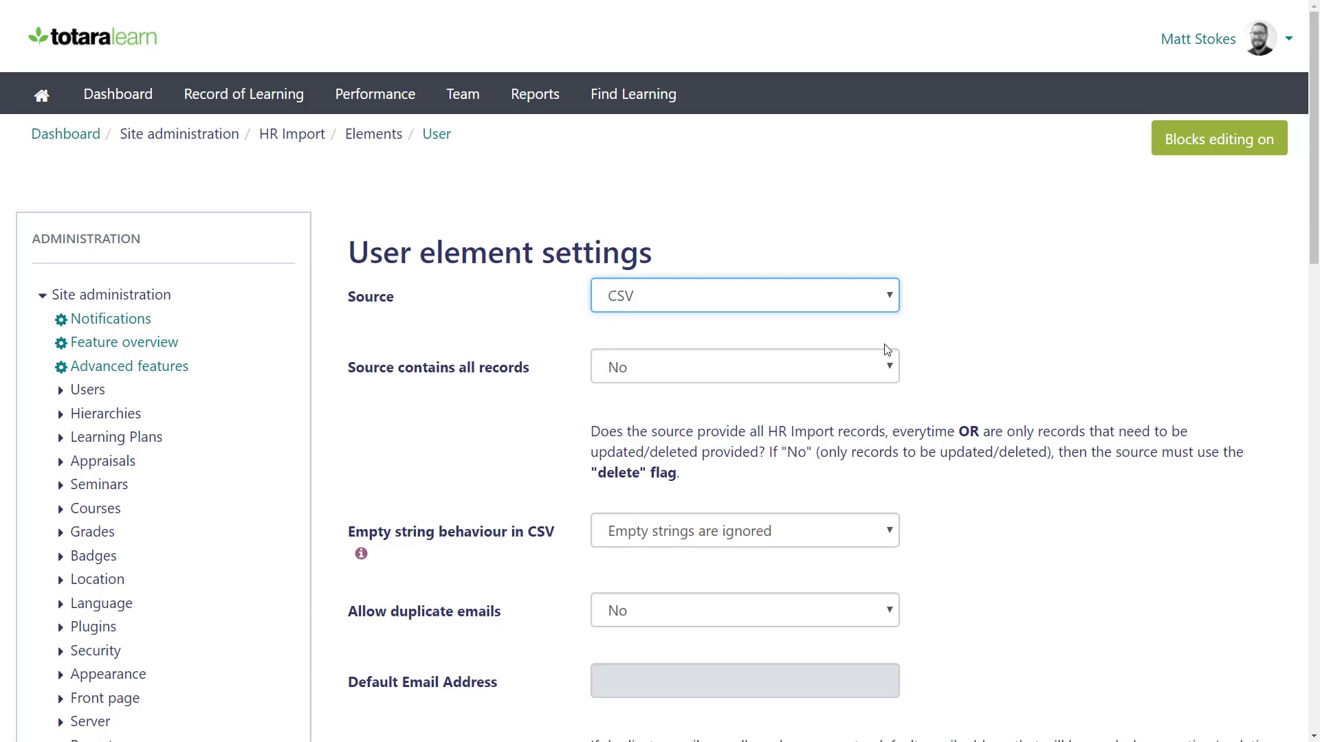
left_click_drag(1313, 210, 1317, 303)
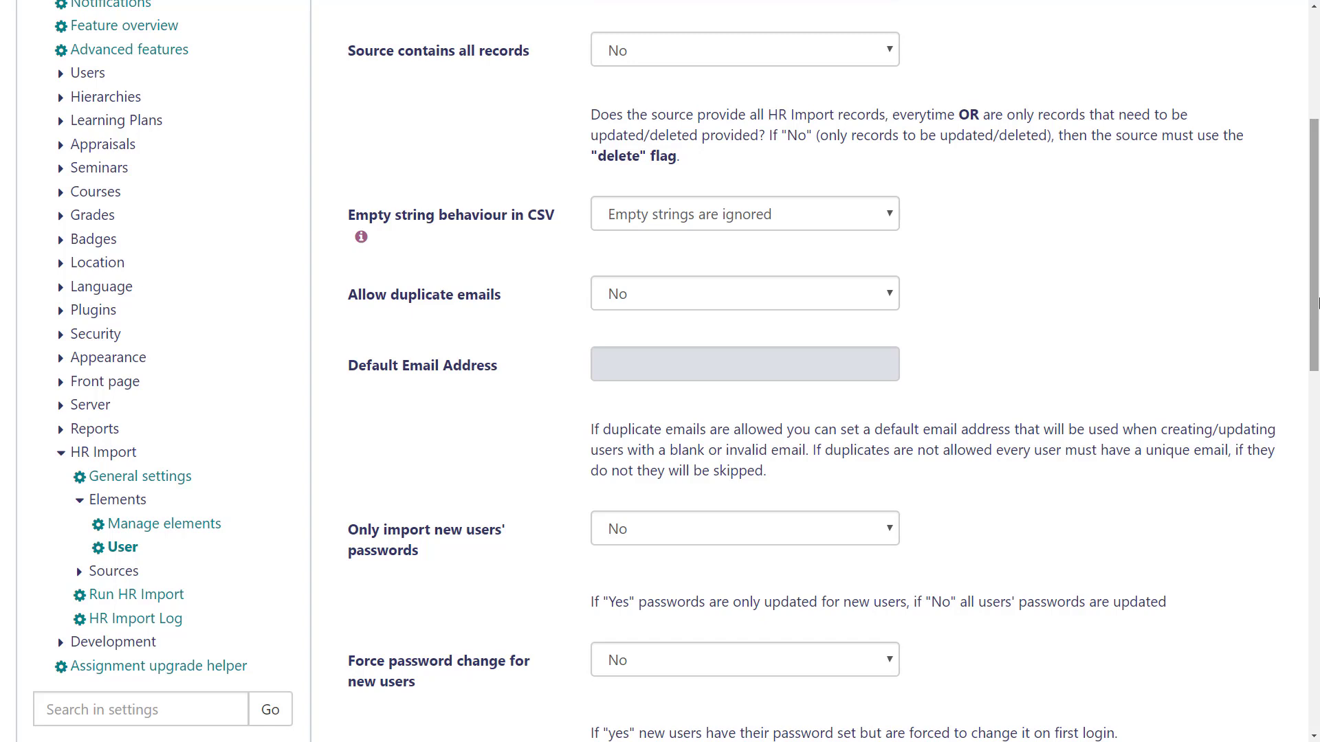
left_click(890, 227)
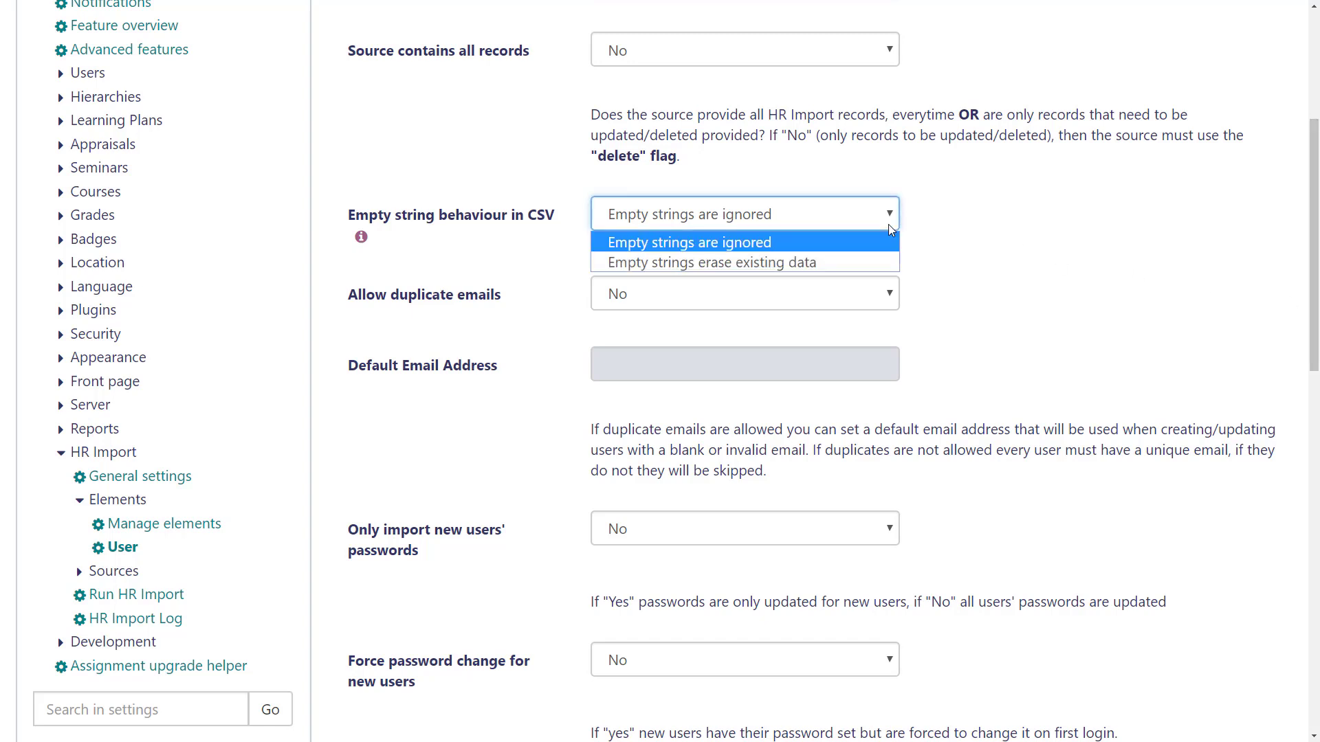
left_click(889, 246)
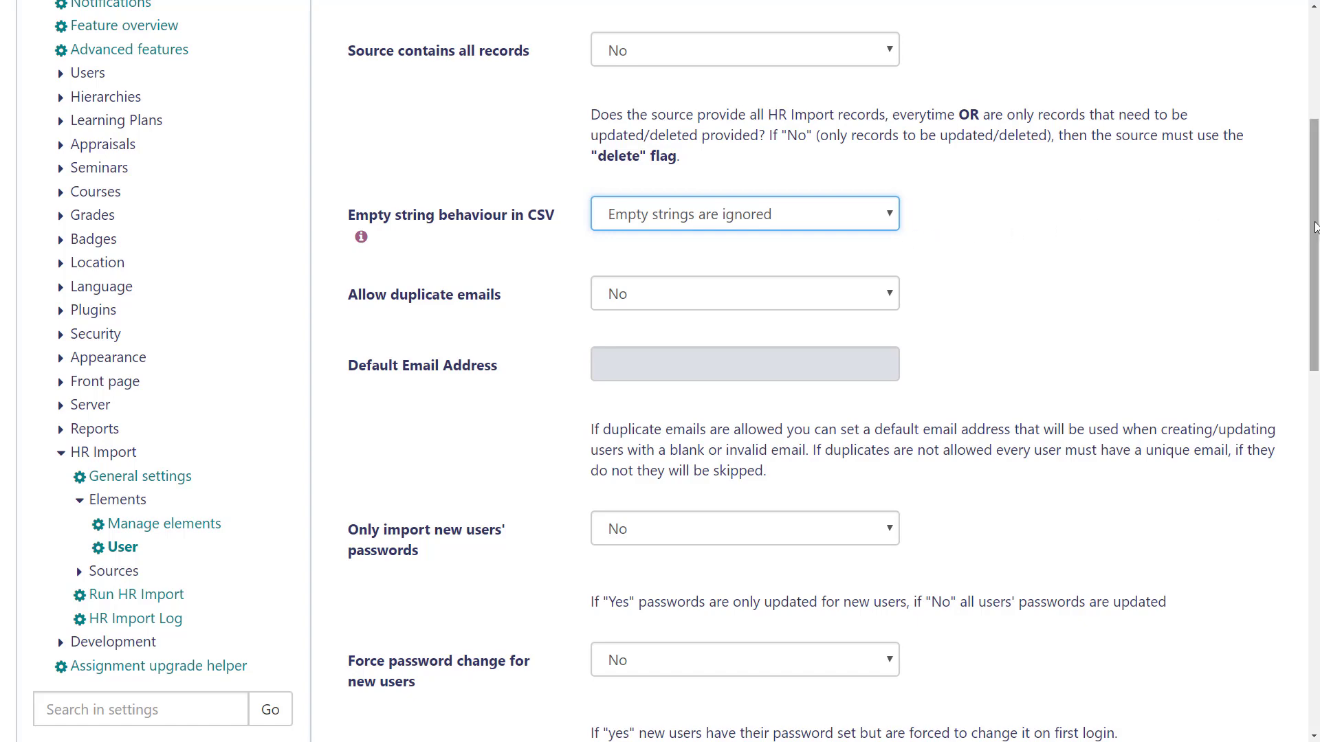
left_click_drag(1313, 238, 1318, 364)
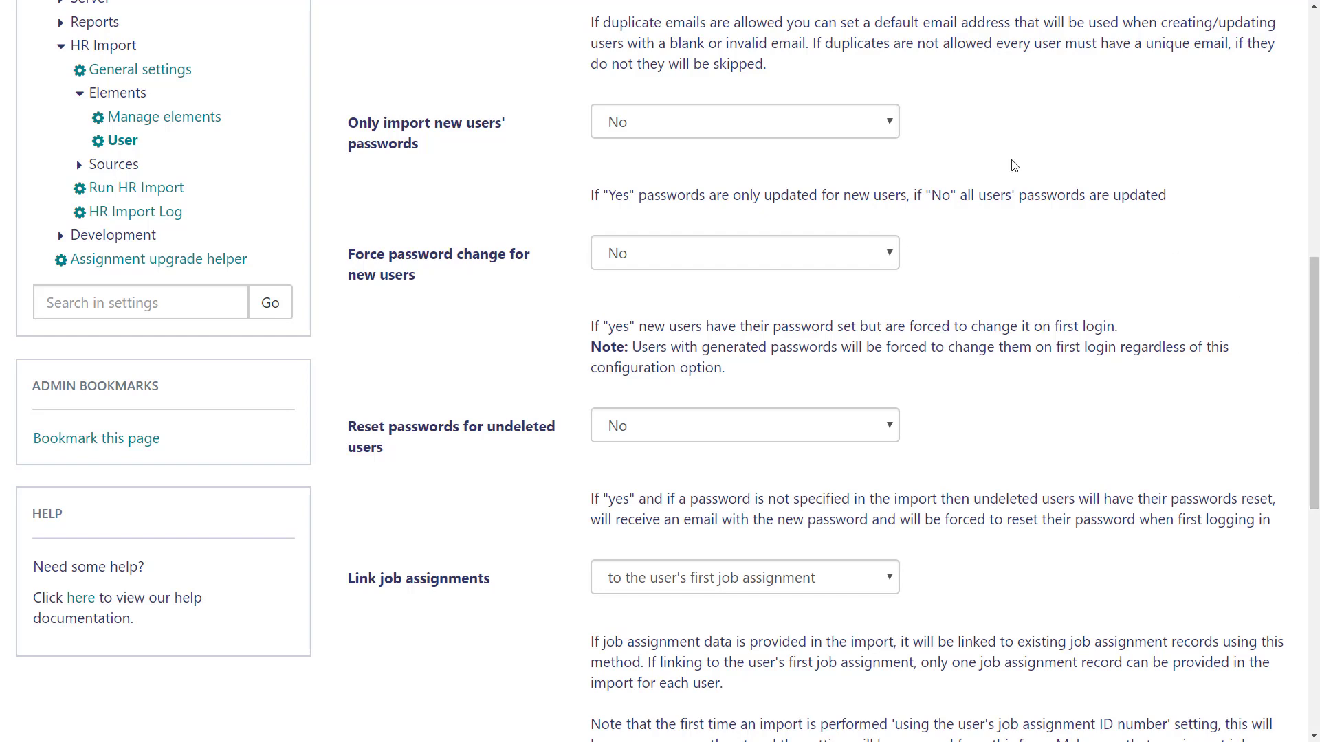
left_click(893, 122)
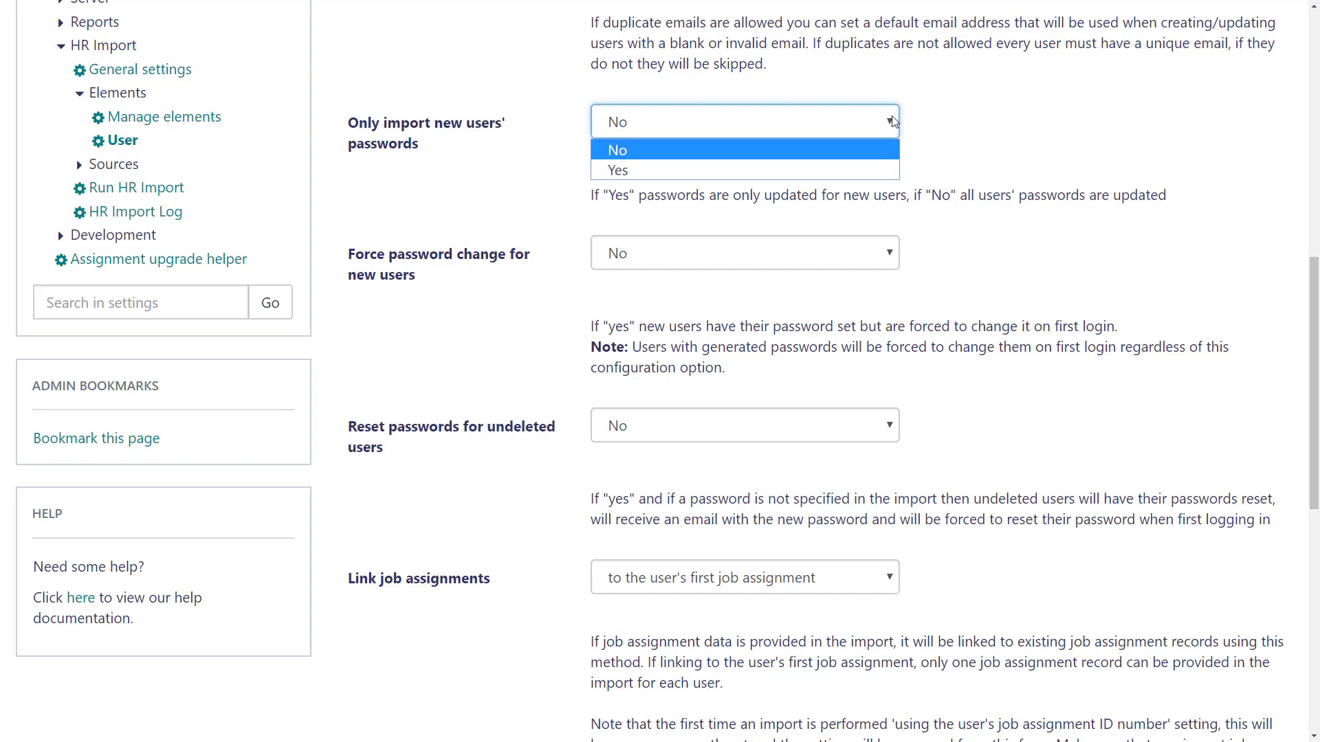
left_click(887, 170)
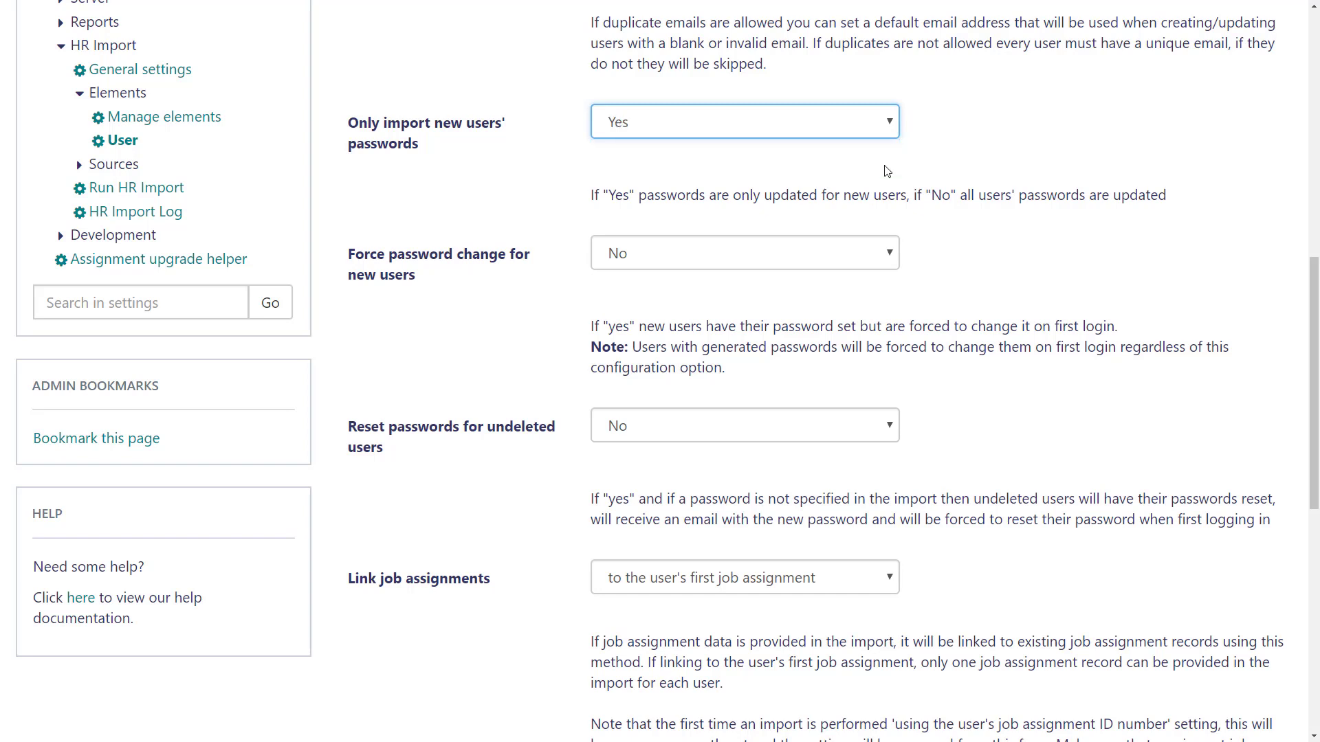
left_click_drag(1315, 301, 1316, 458)
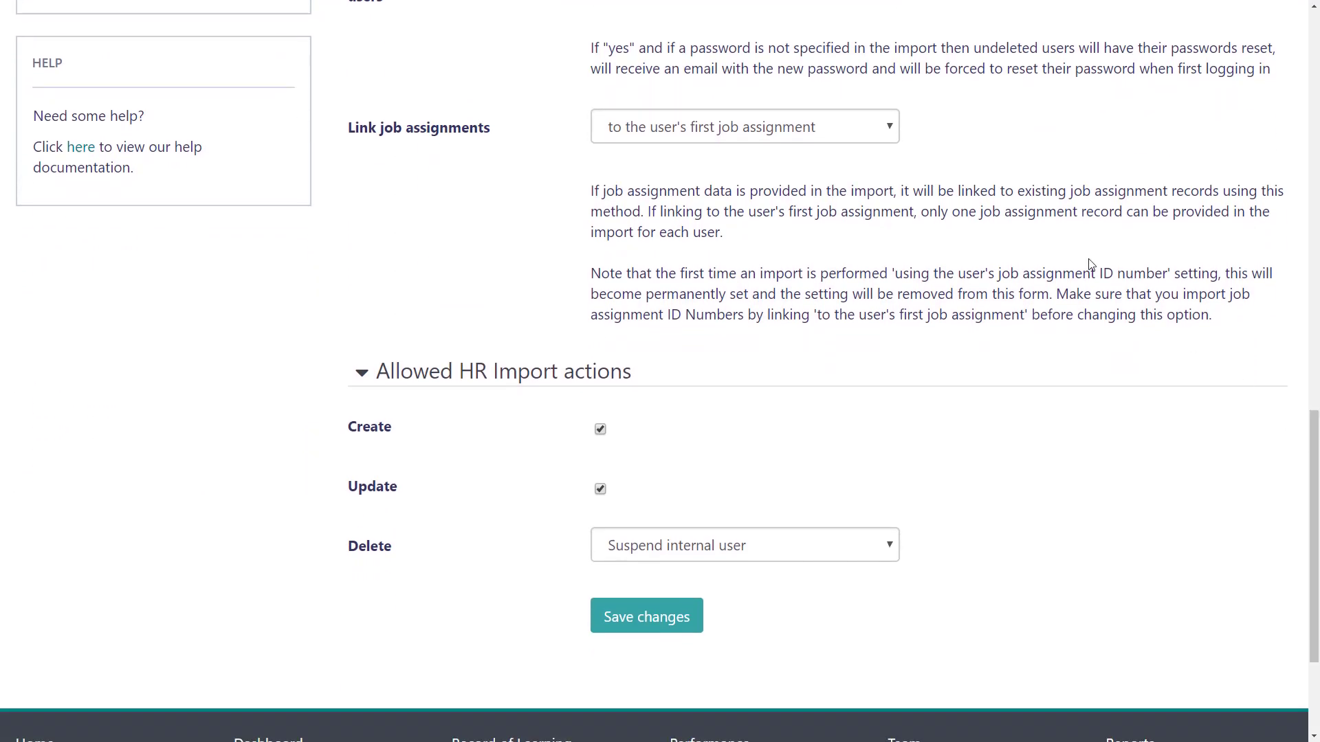
- Keep job assignments linked to the user's first job assignment
left_click(887, 136)
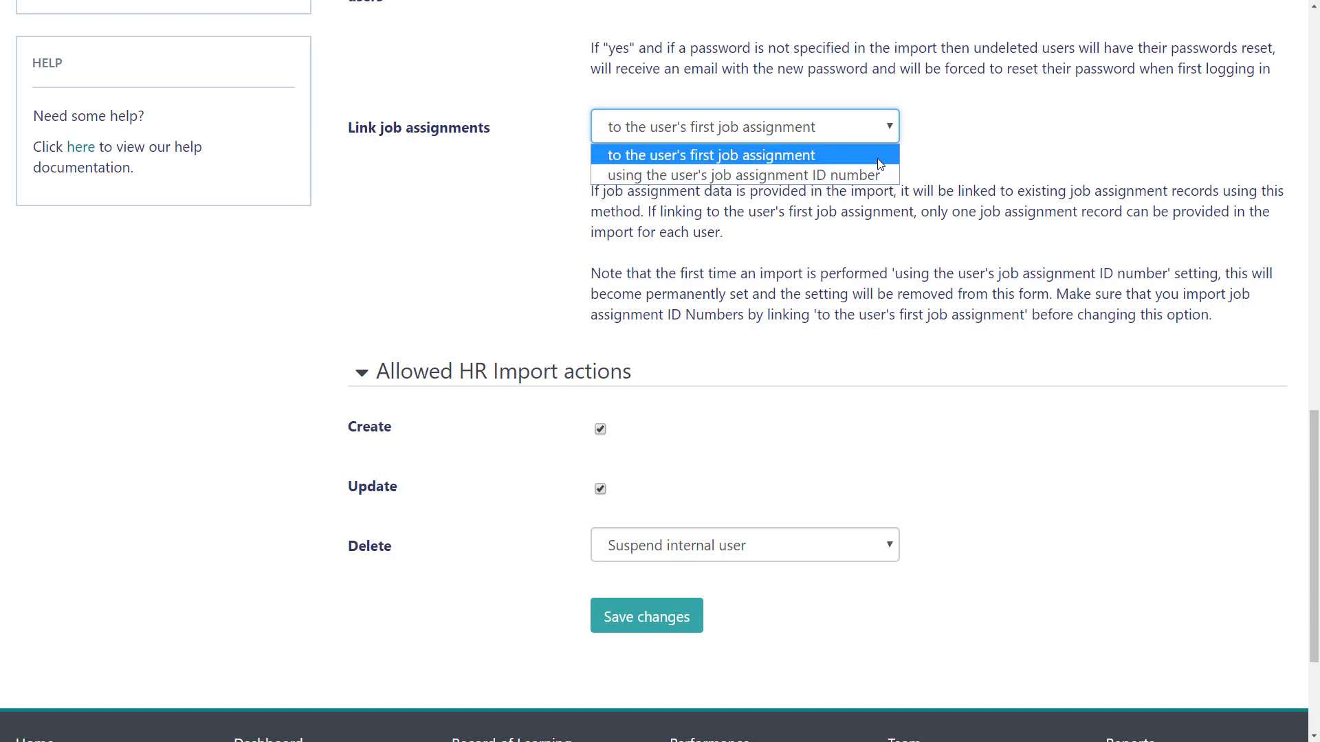
left_click(881, 162)
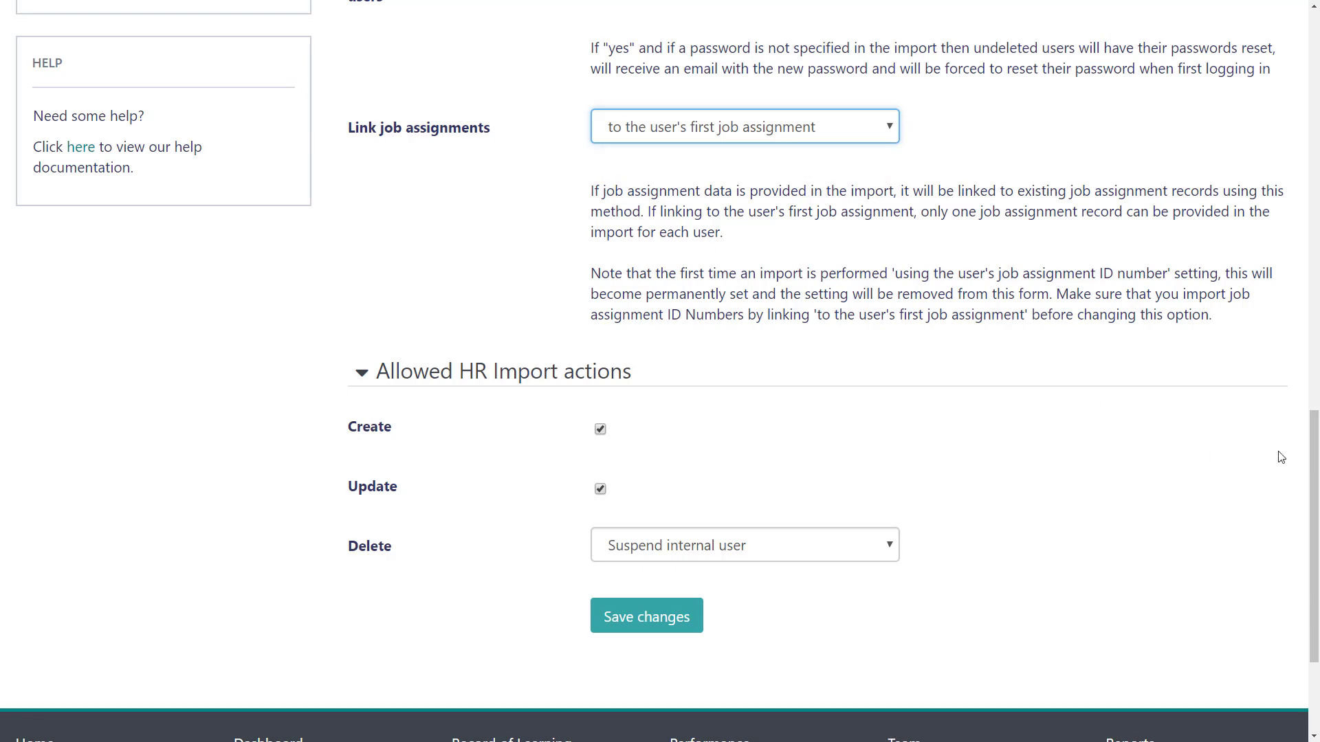
scroll(1317, 560, "down", 3)
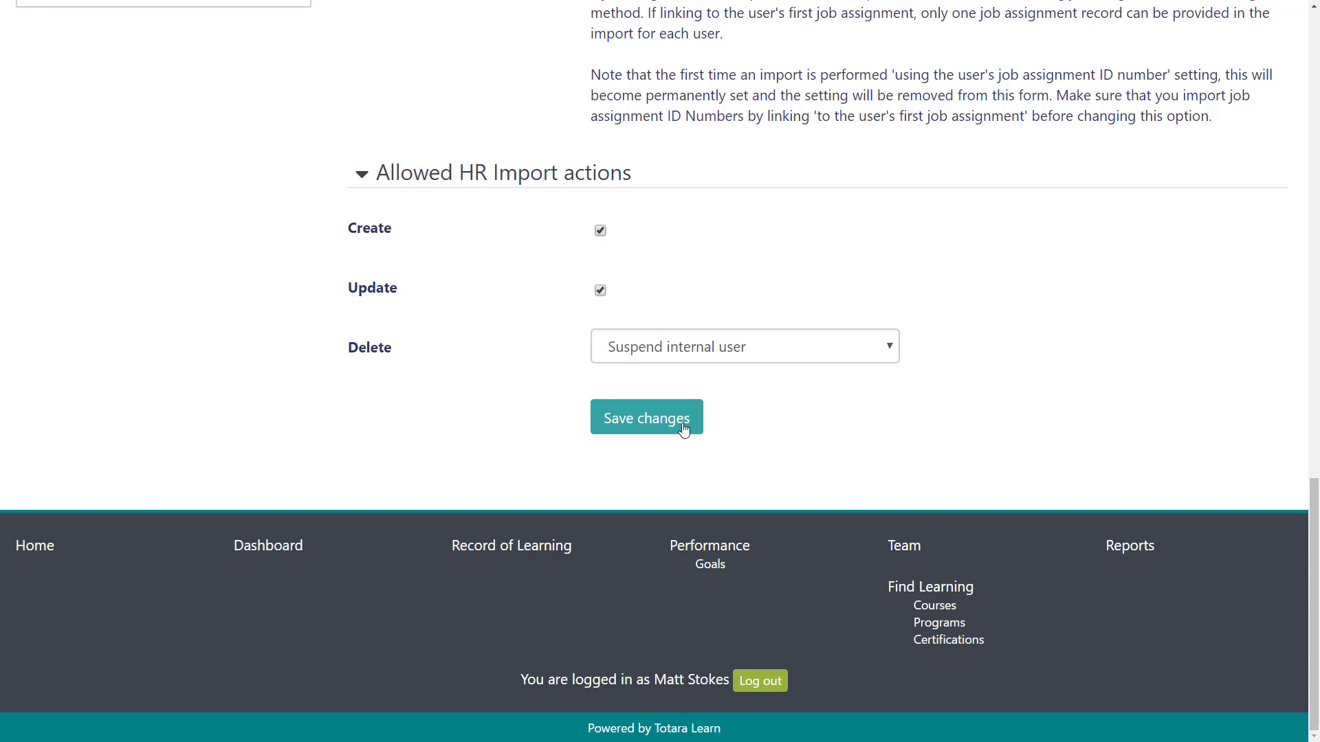
- Save the User element settings, then set HR Import File Access to Upload Files and save
left_click(625, 427)
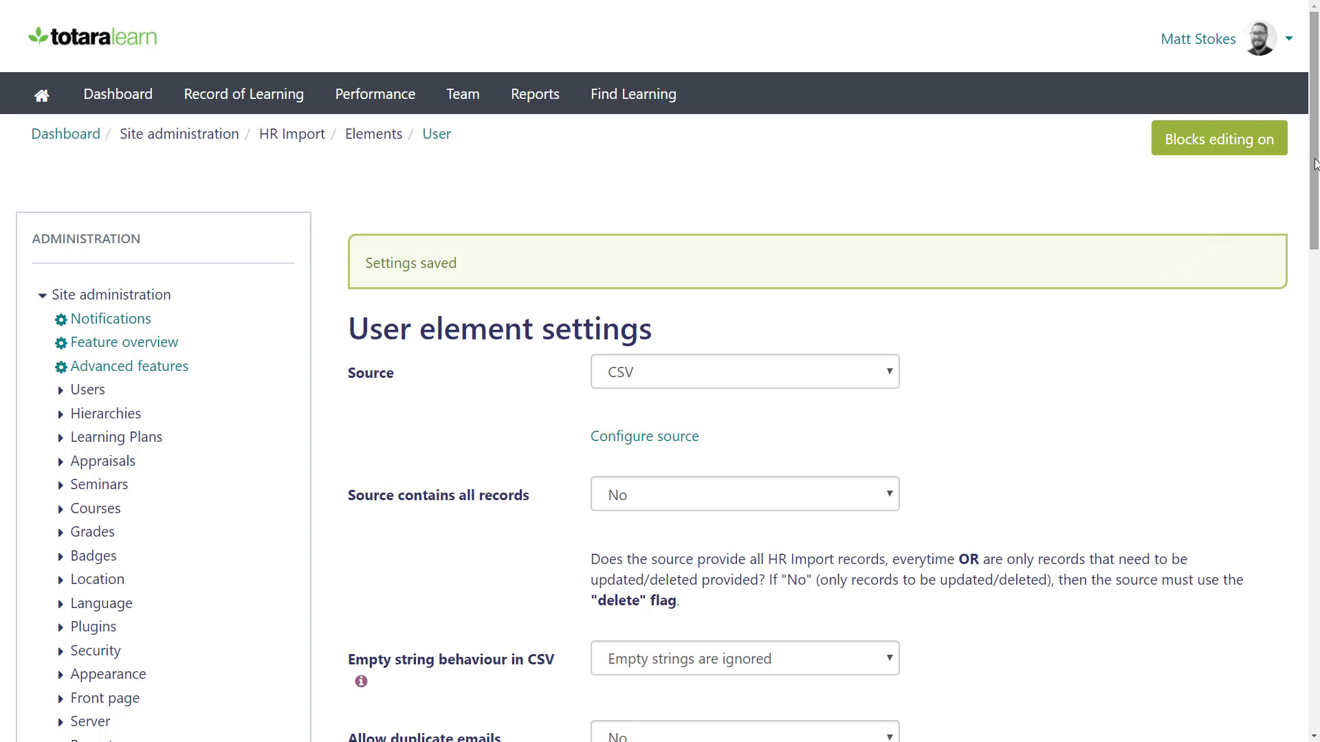
left_click_drag(1314, 163, 1314, 326)
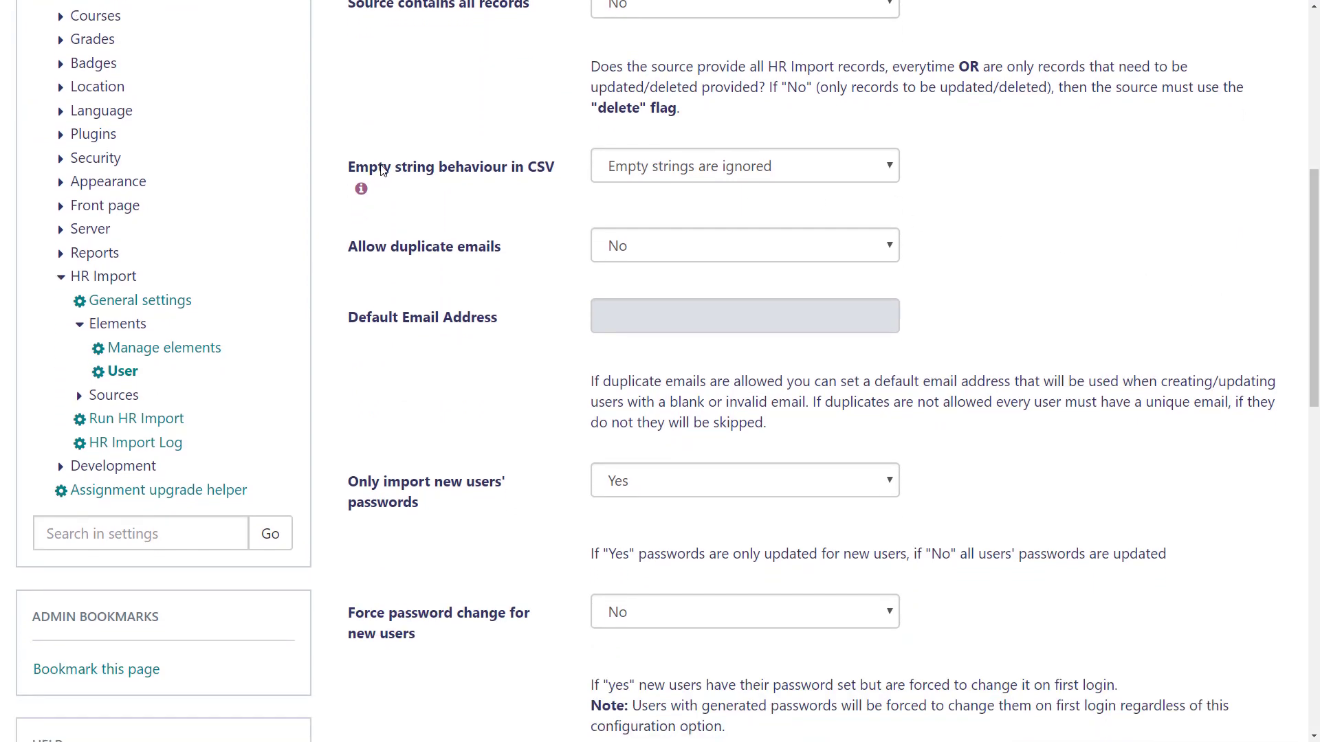
left_click(173, 301)
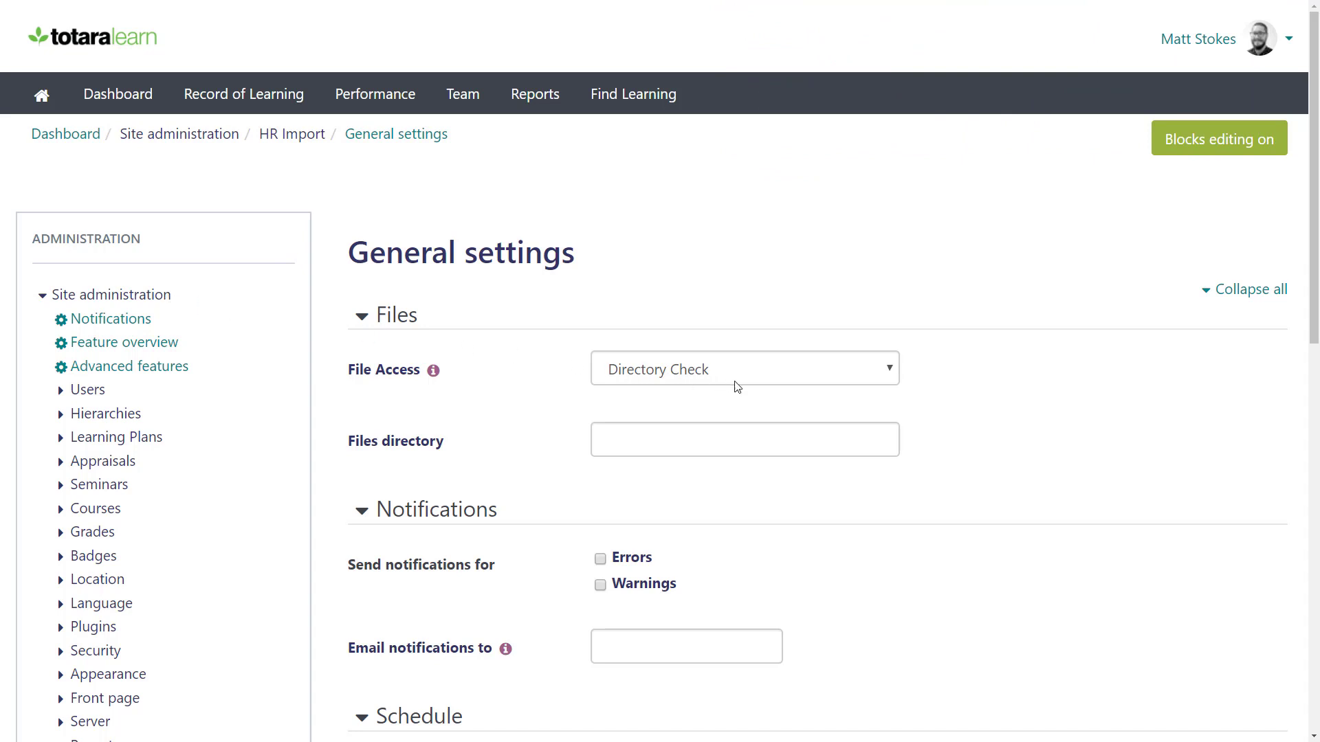
left_click(889, 371)
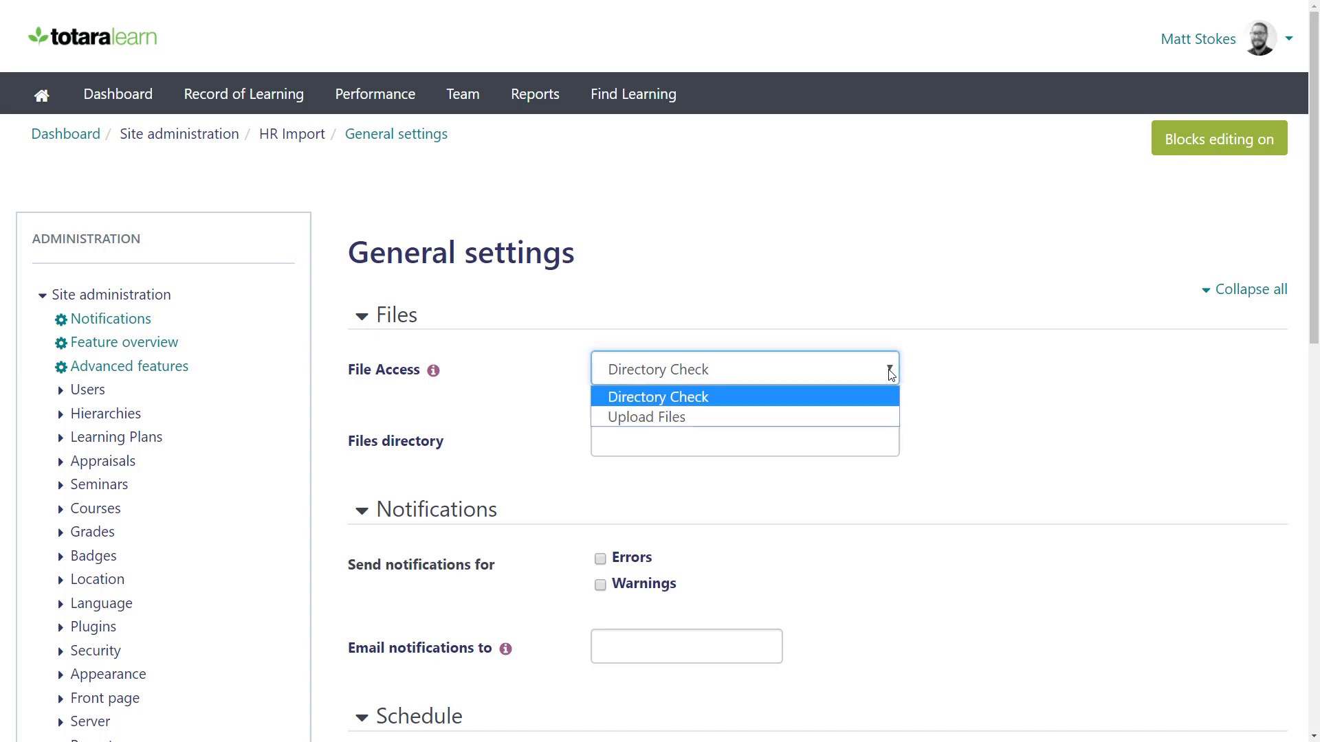
left_click(880, 415)
left_click_drag(1315, 307, 1315, 596)
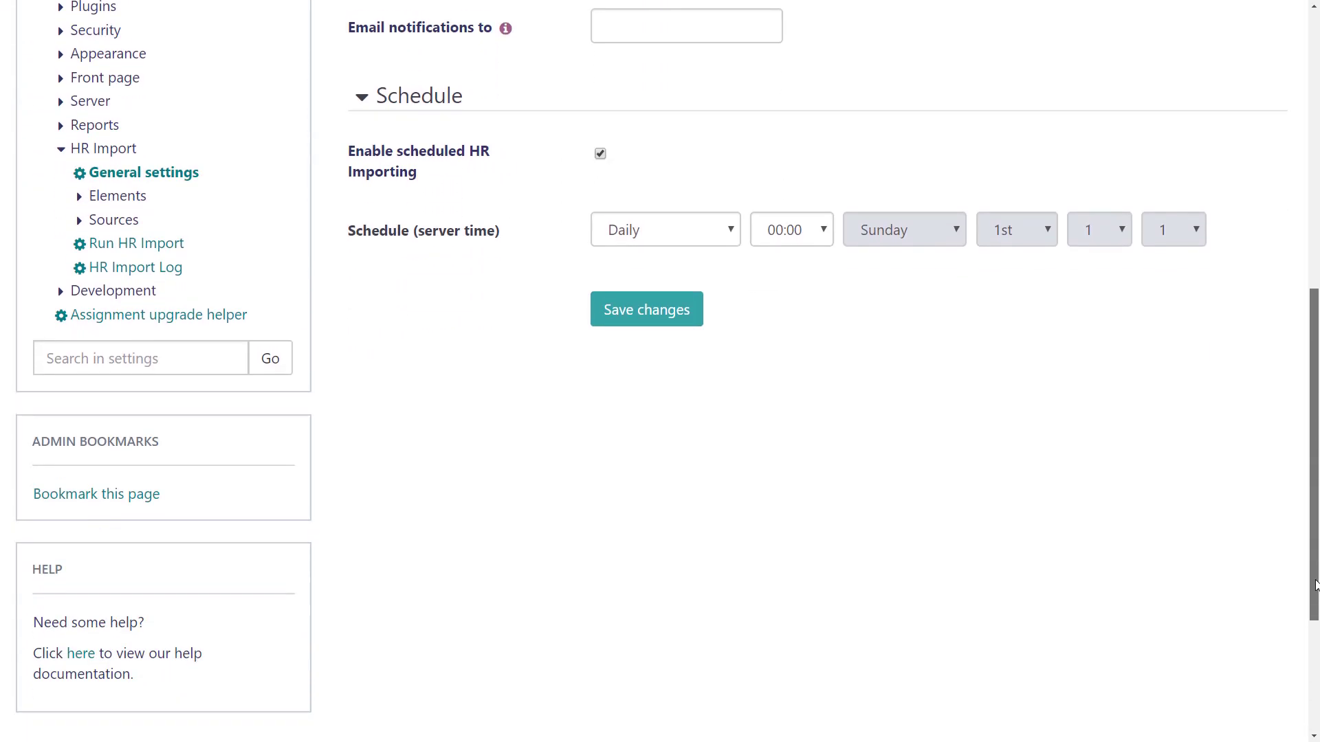
left_click(694, 321)
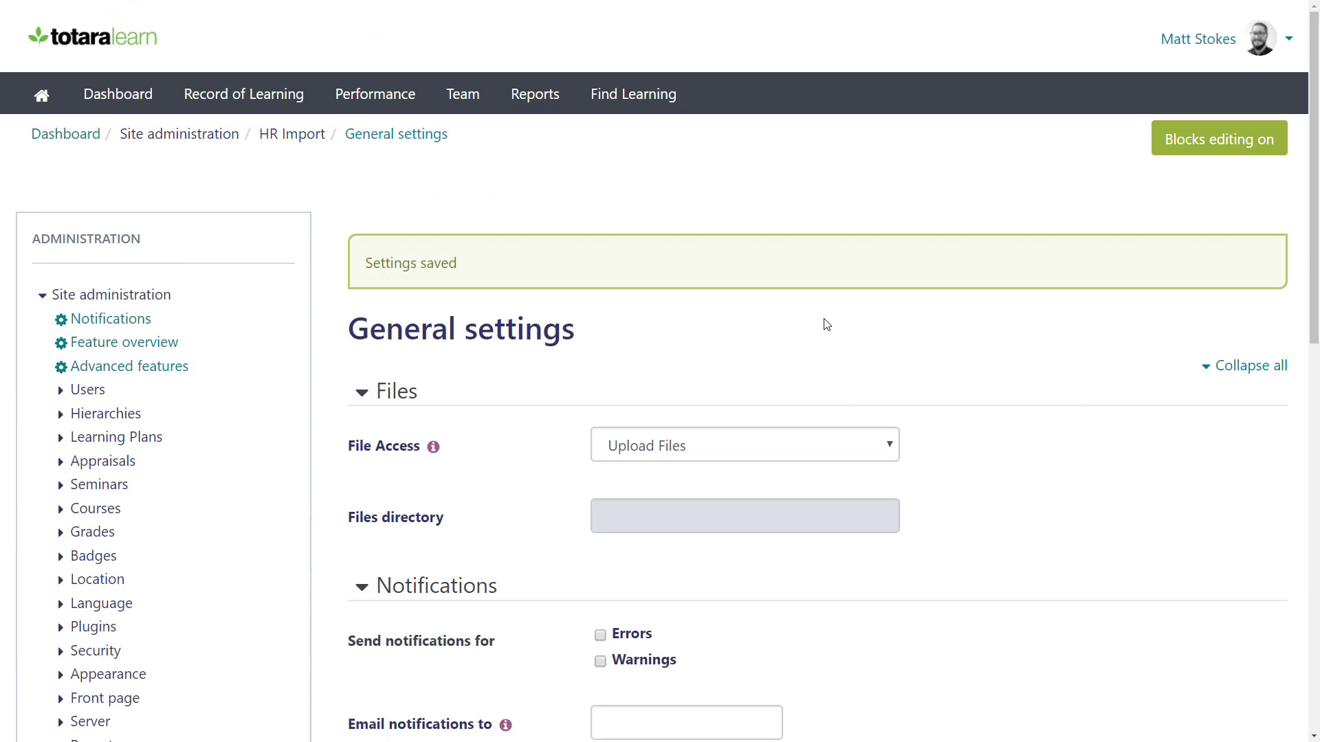
- Open the User CSV source settings under HR Import > Sources > User
left_click_drag(1315, 292, 1314, 521)
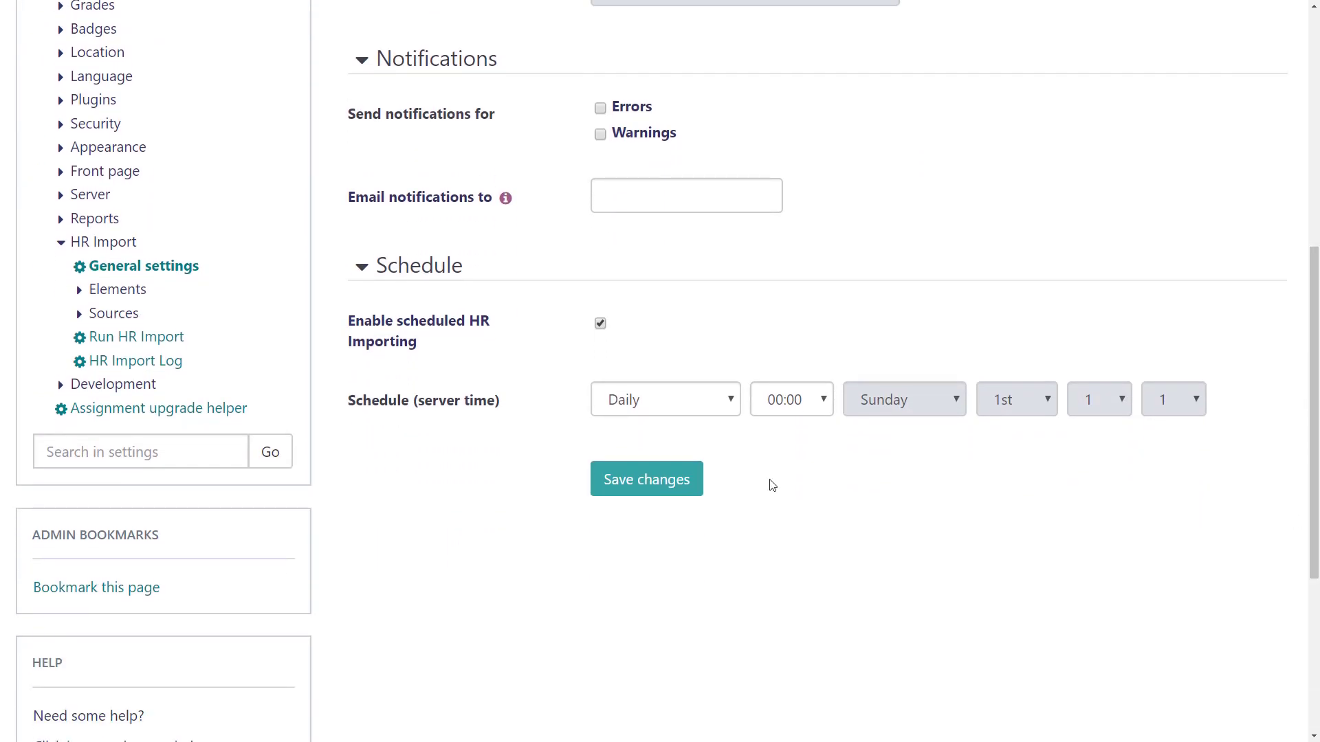
left_click(122, 318)
left_click(124, 339)
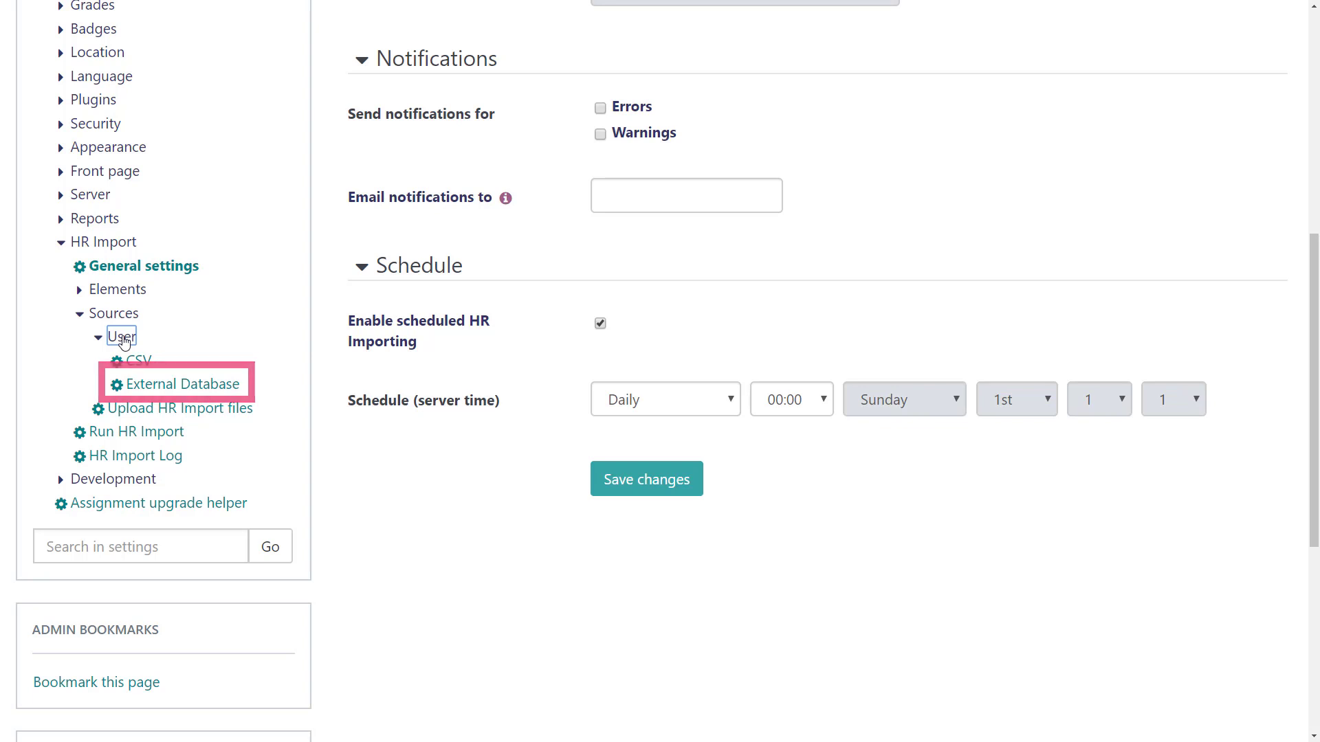
left_click(137, 359)
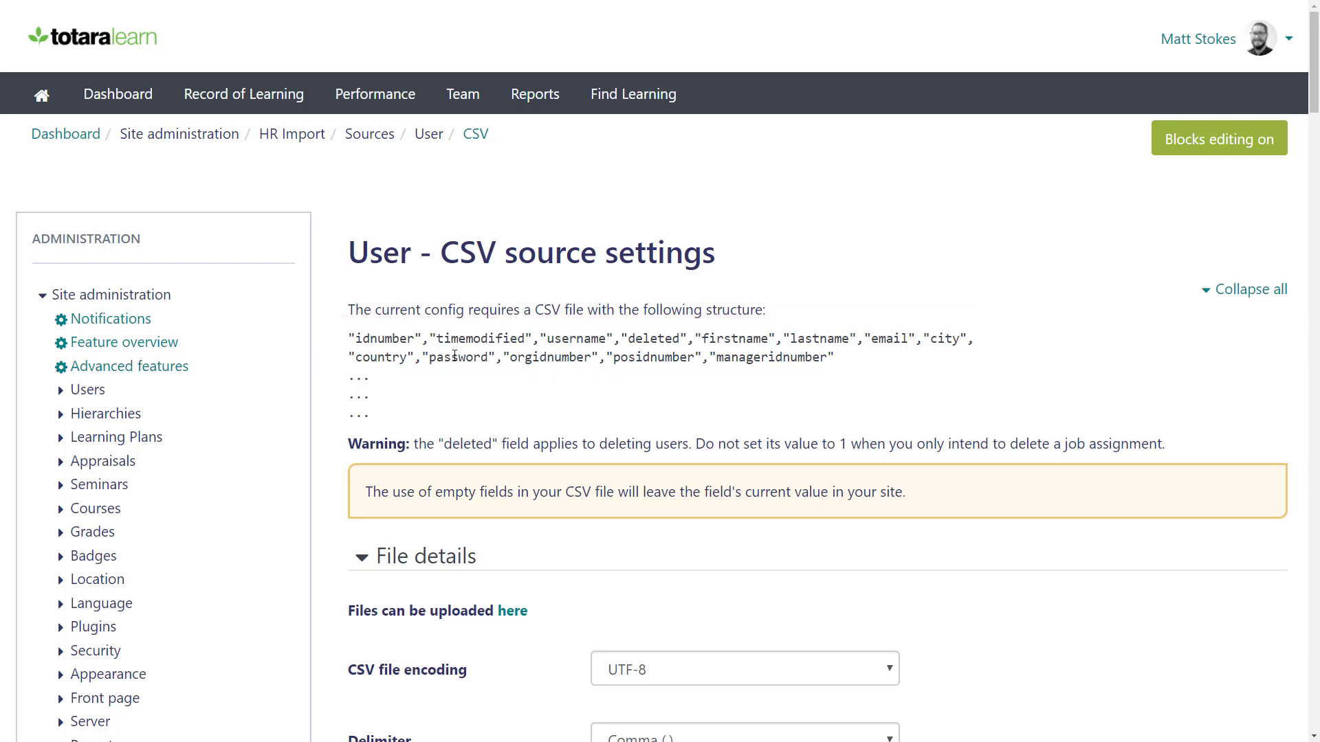
- Map the lastname field to 'surname' in the CSV field mappings
left_click_drag(1315, 77, 1316, 175)
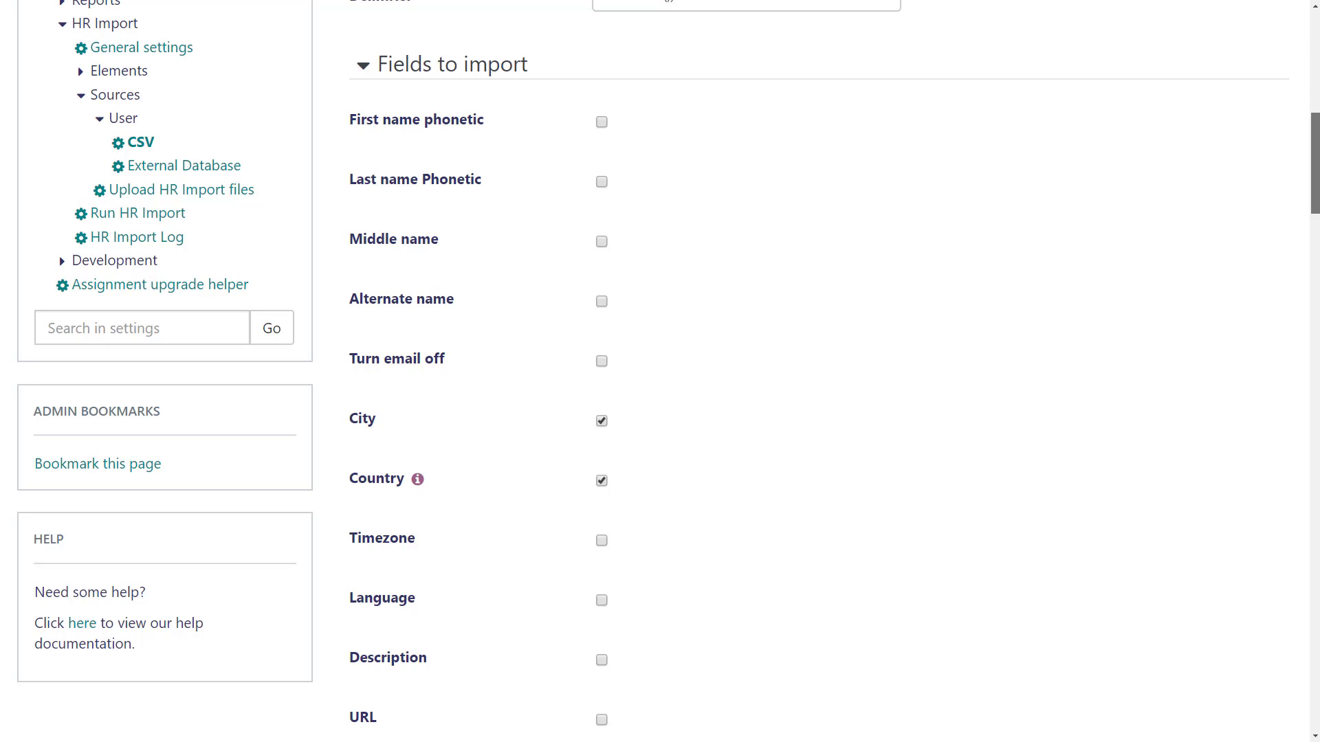
left_click_drag(1317, 175, 1317, 400)
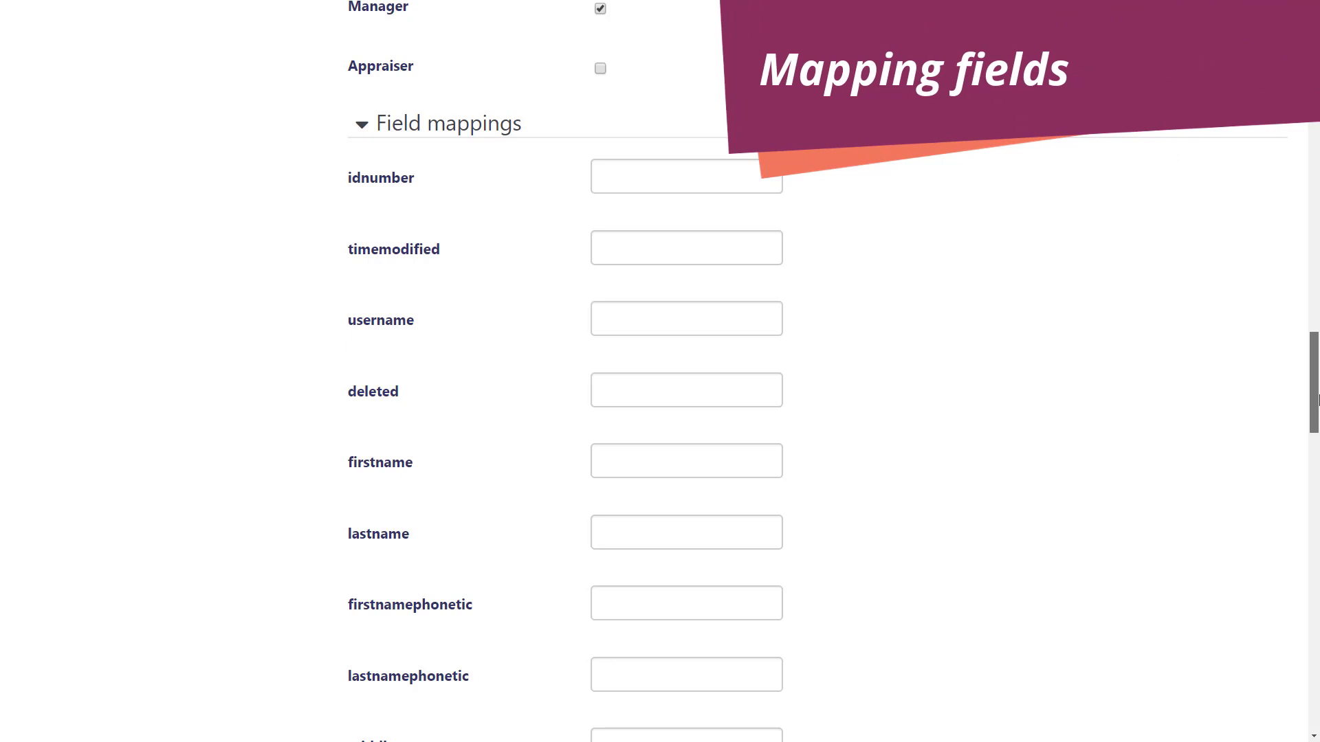
left_click_drag(1317, 400, 1317, 440)
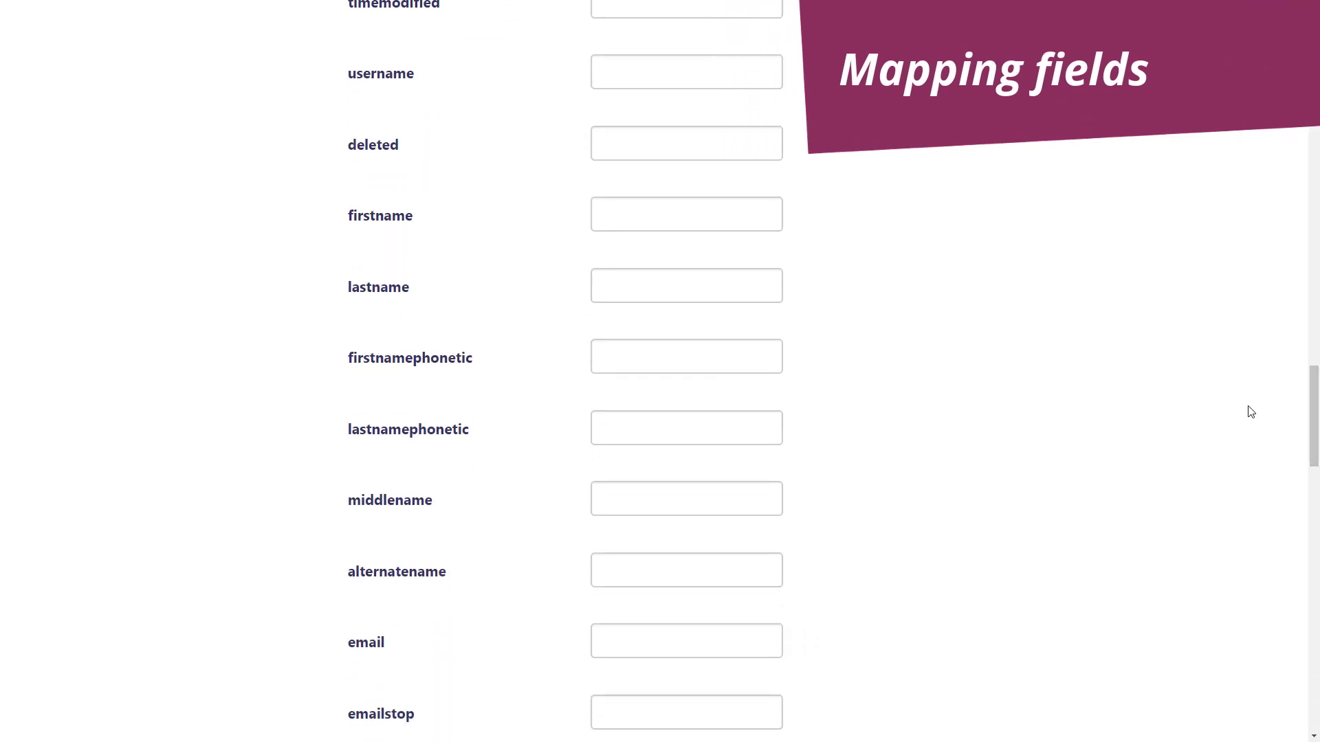
left_click(773, 287)
type("surname")
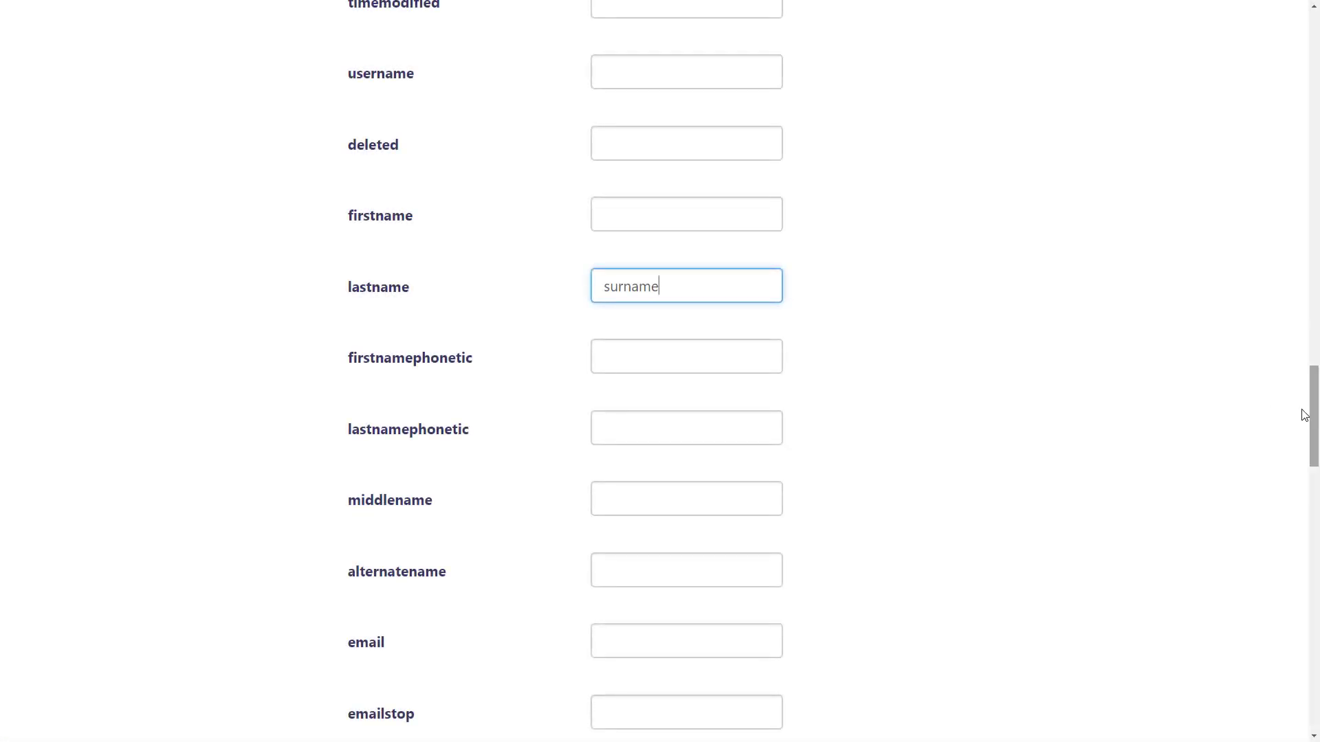
- Save the User CSV source settings
left_click_drag(1304, 416, 1305, 683)
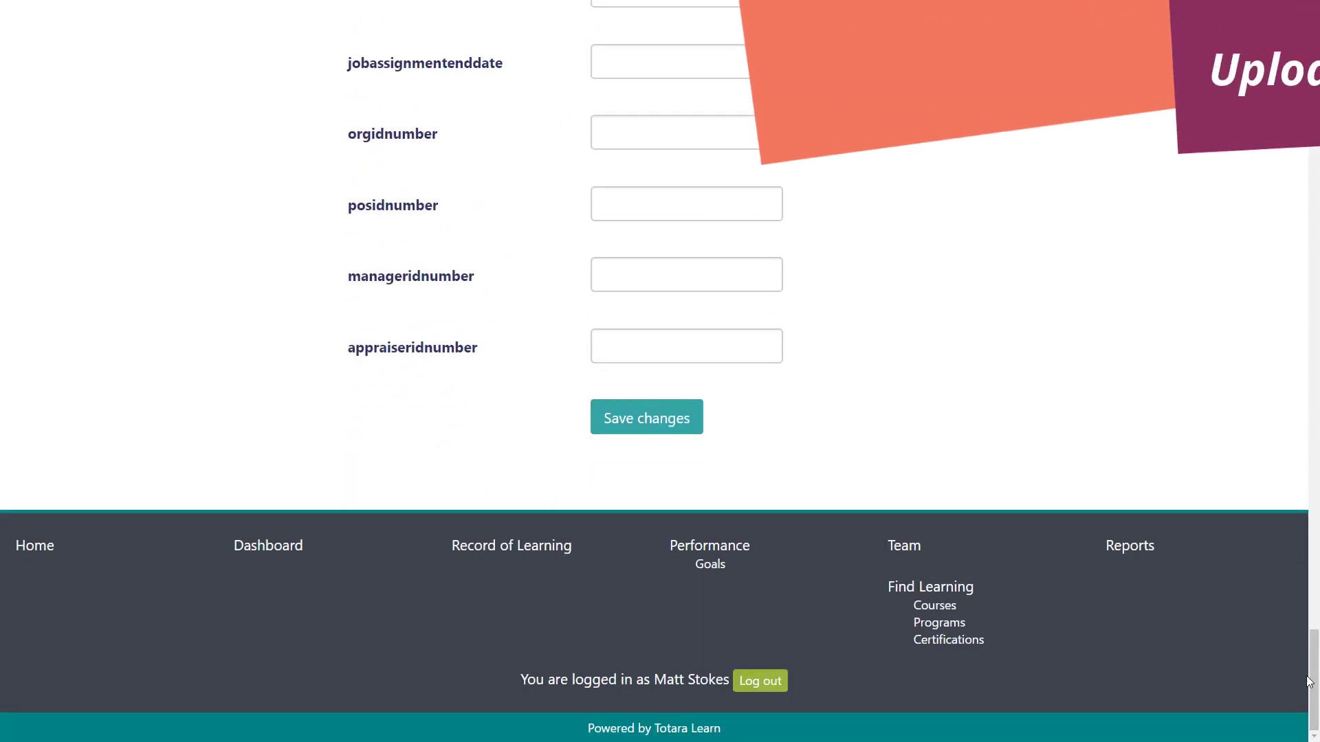
left_click(637, 418)
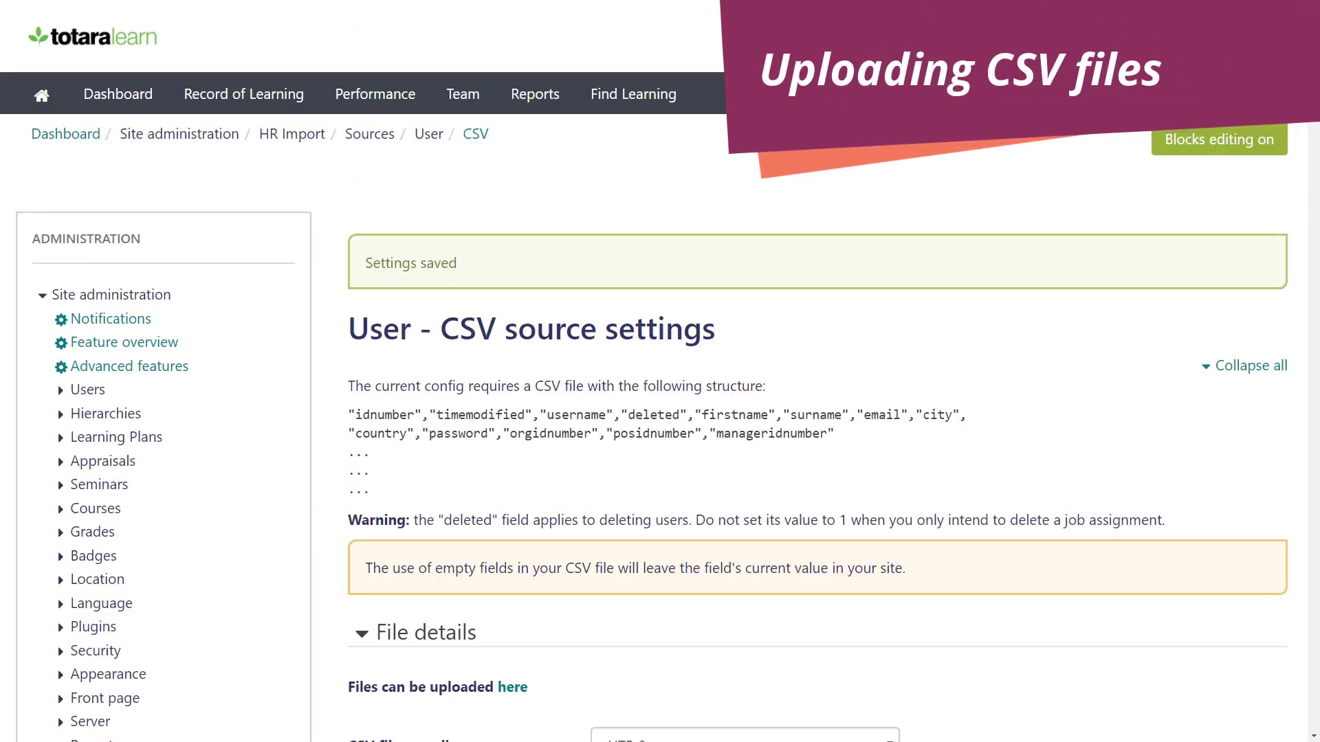
left_click_drag(1313, 69, 1314, 184)
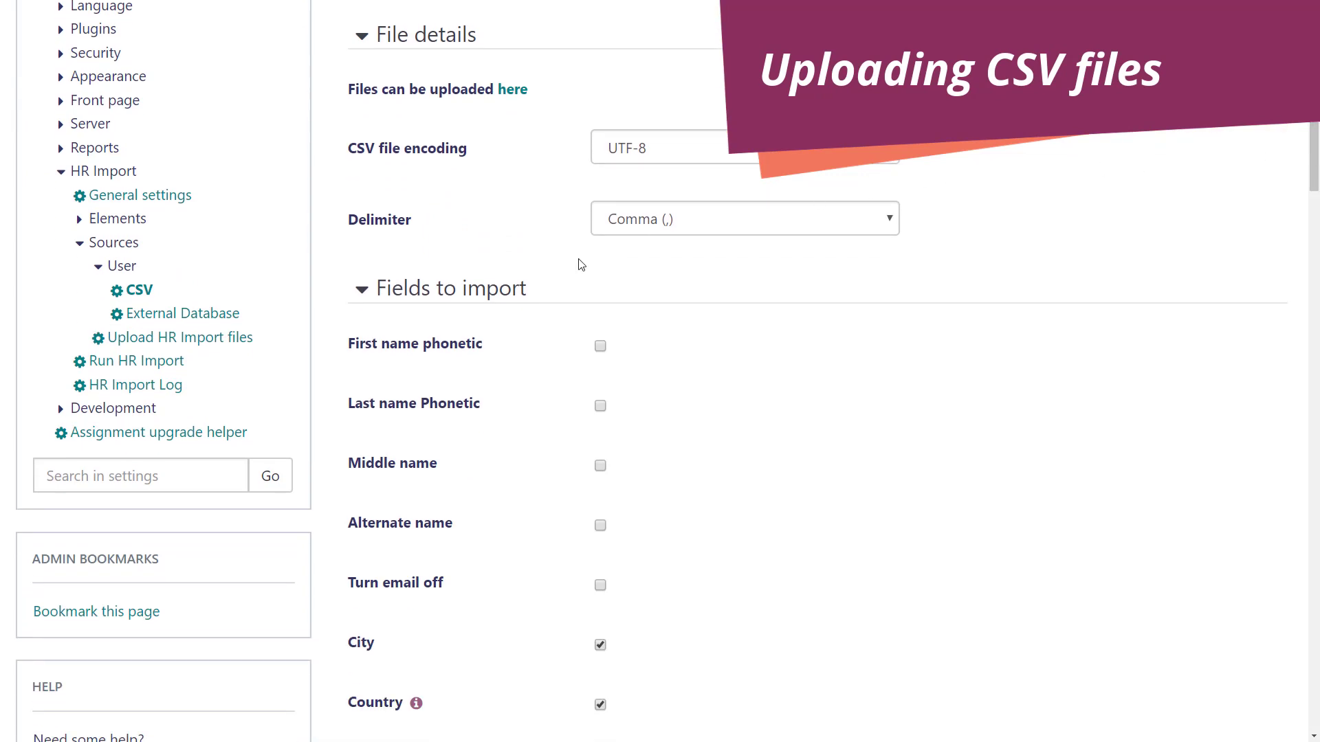
- Upload Users_HR_Import.csv as the pending HR Import CSV file
left_click(238, 340)
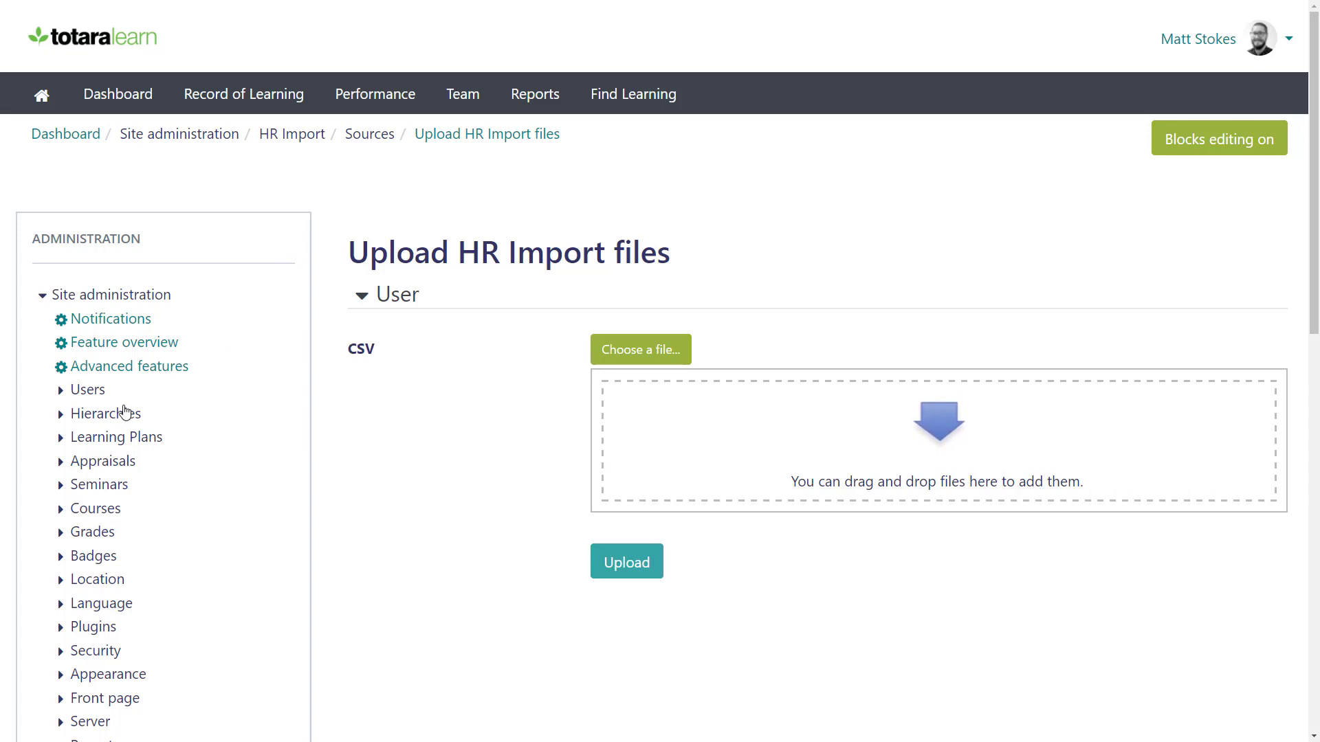
left_click_drag(74, 515, 650, 468)
left_click(646, 558)
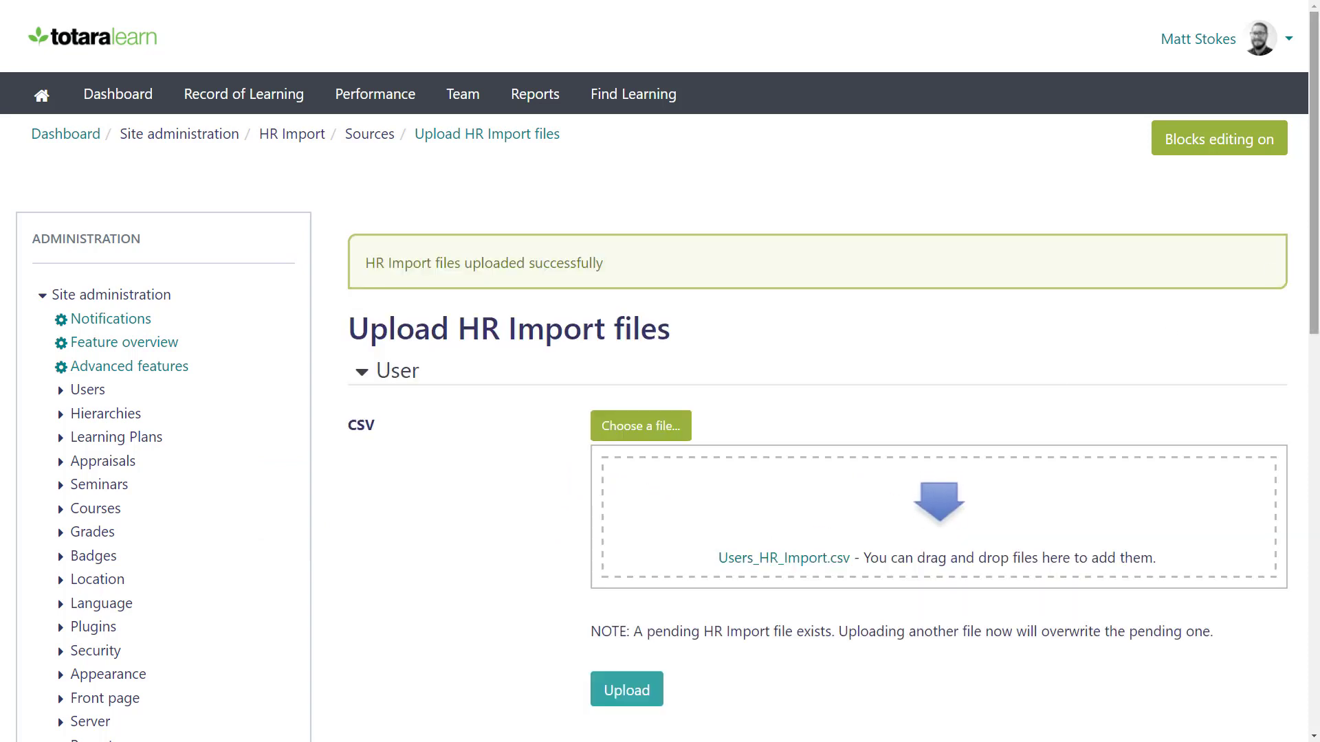
left_click_drag(1315, 242, 1316, 415)
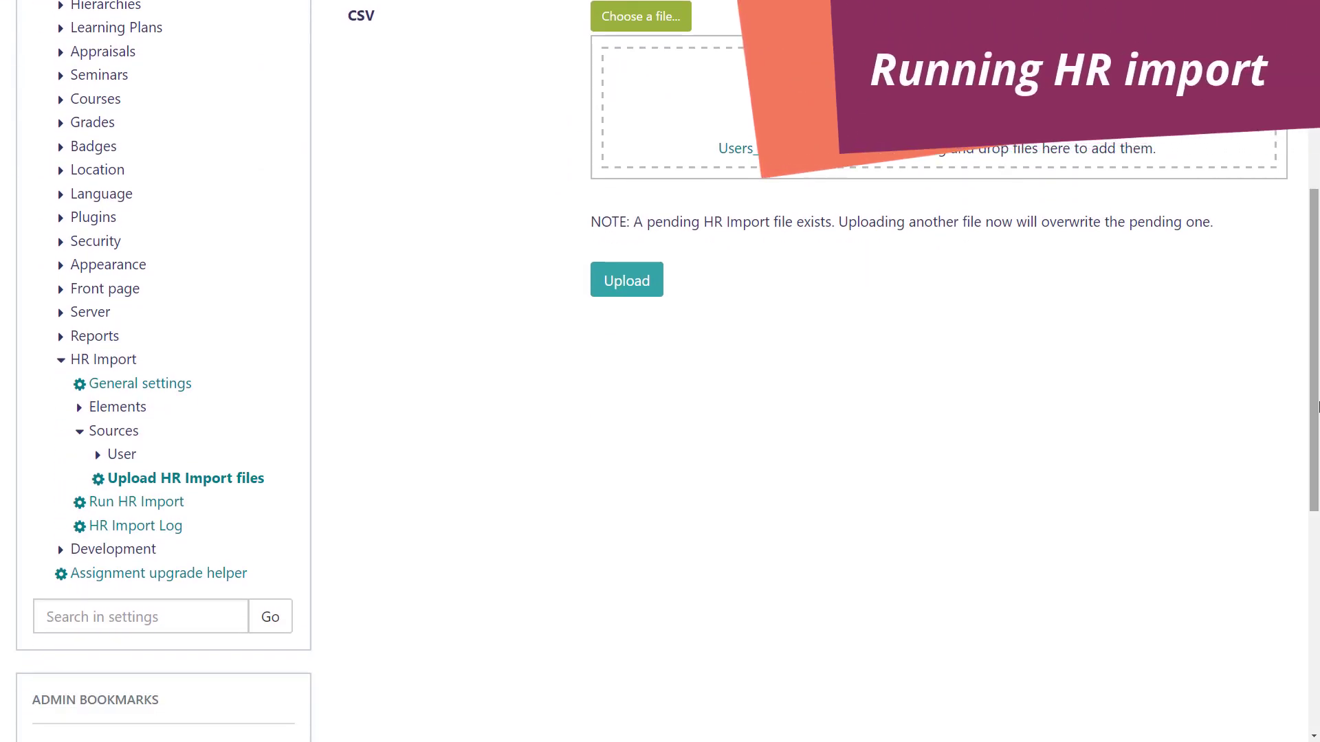
- Run HR Import and view its log showing users 1111 through 1120 created
left_click(134, 502)
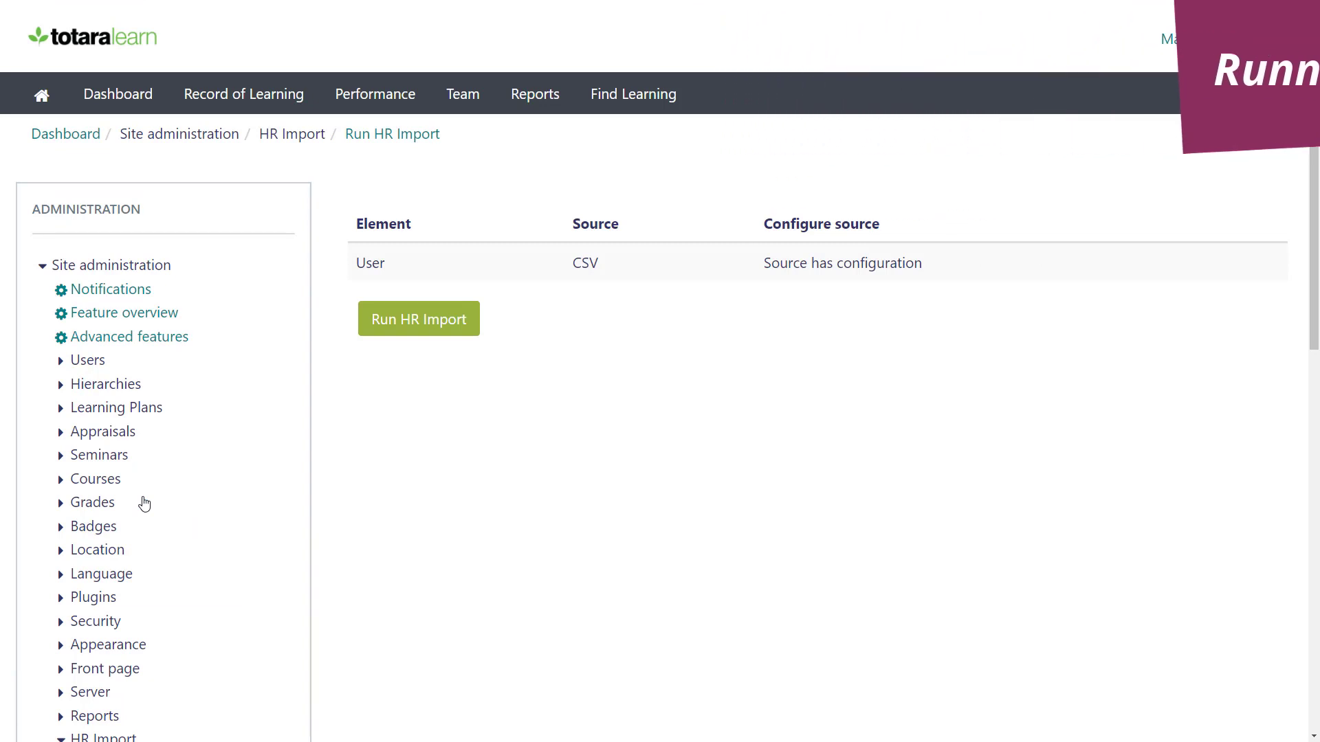
left_click(404, 321)
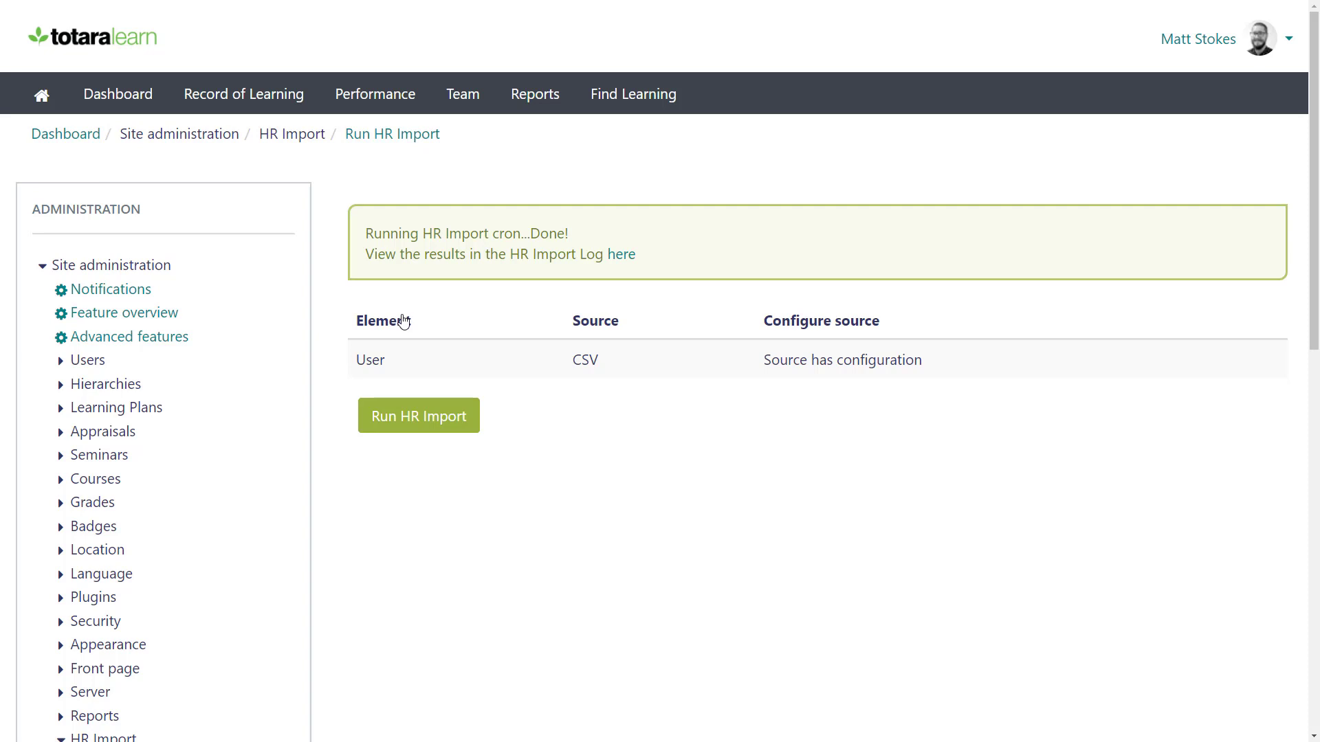
left_click(620, 254)
left_click_drag(1315, 274, 1314, 609)
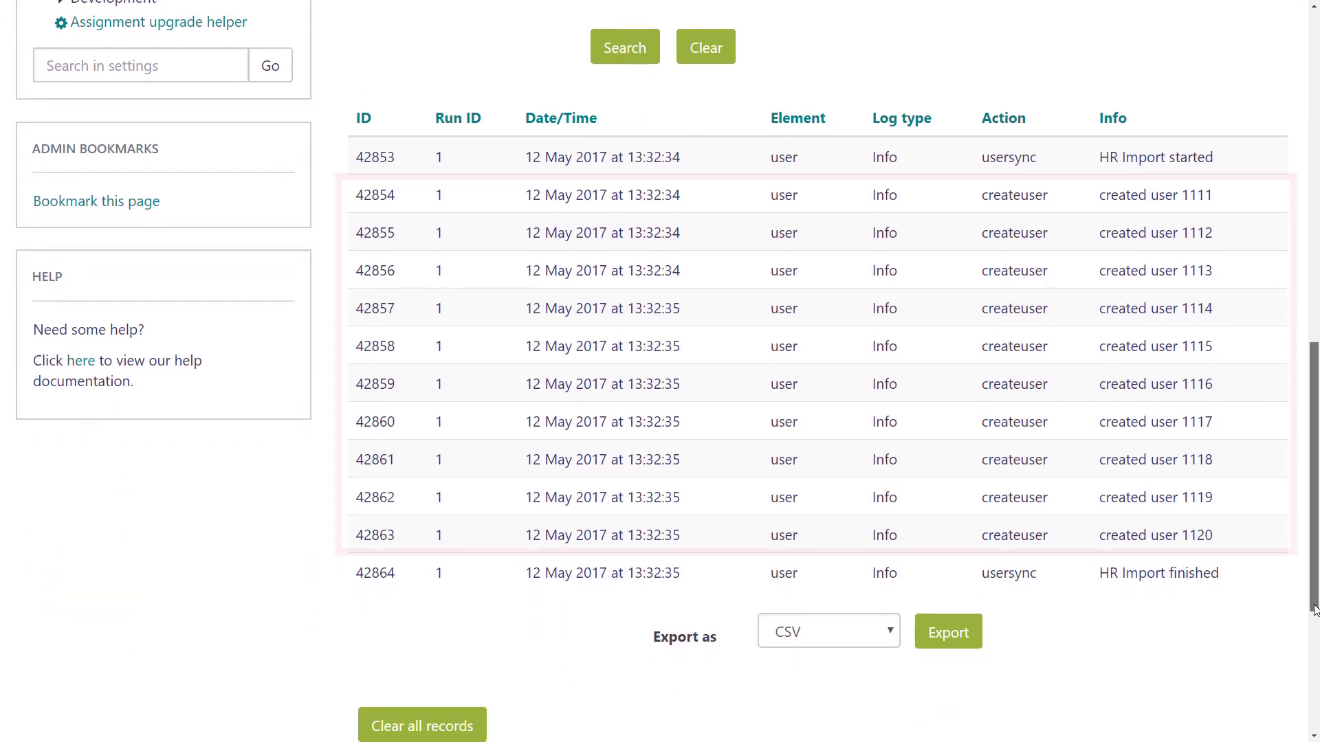